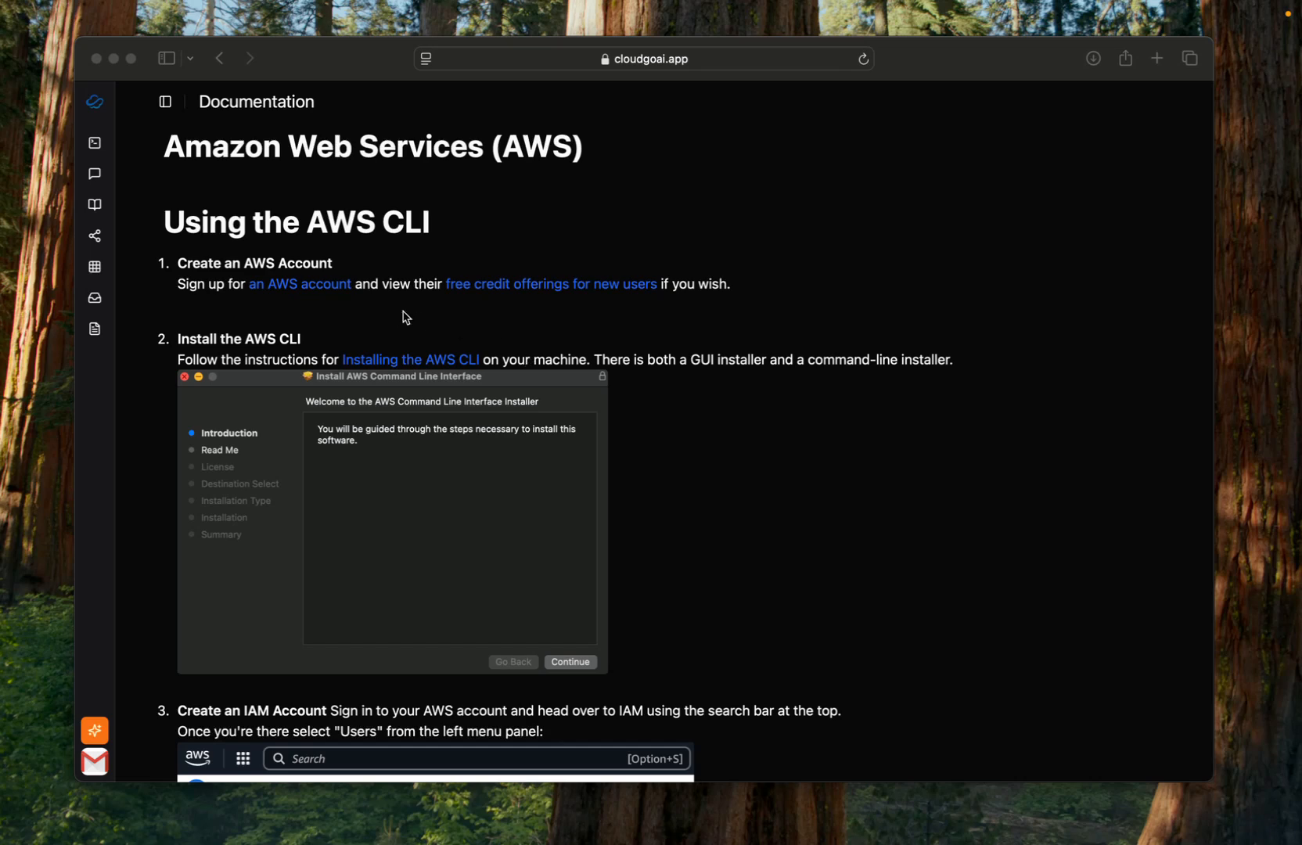
- Bring the Safari window with the CloudGo.ai AWS guide to the front
{"action": "left_click", "coordinate": [381, 312]}
- Start a free AWS account signup and paste in the root user email address
{"action": "left_click", "coordinate": [317, 287]}
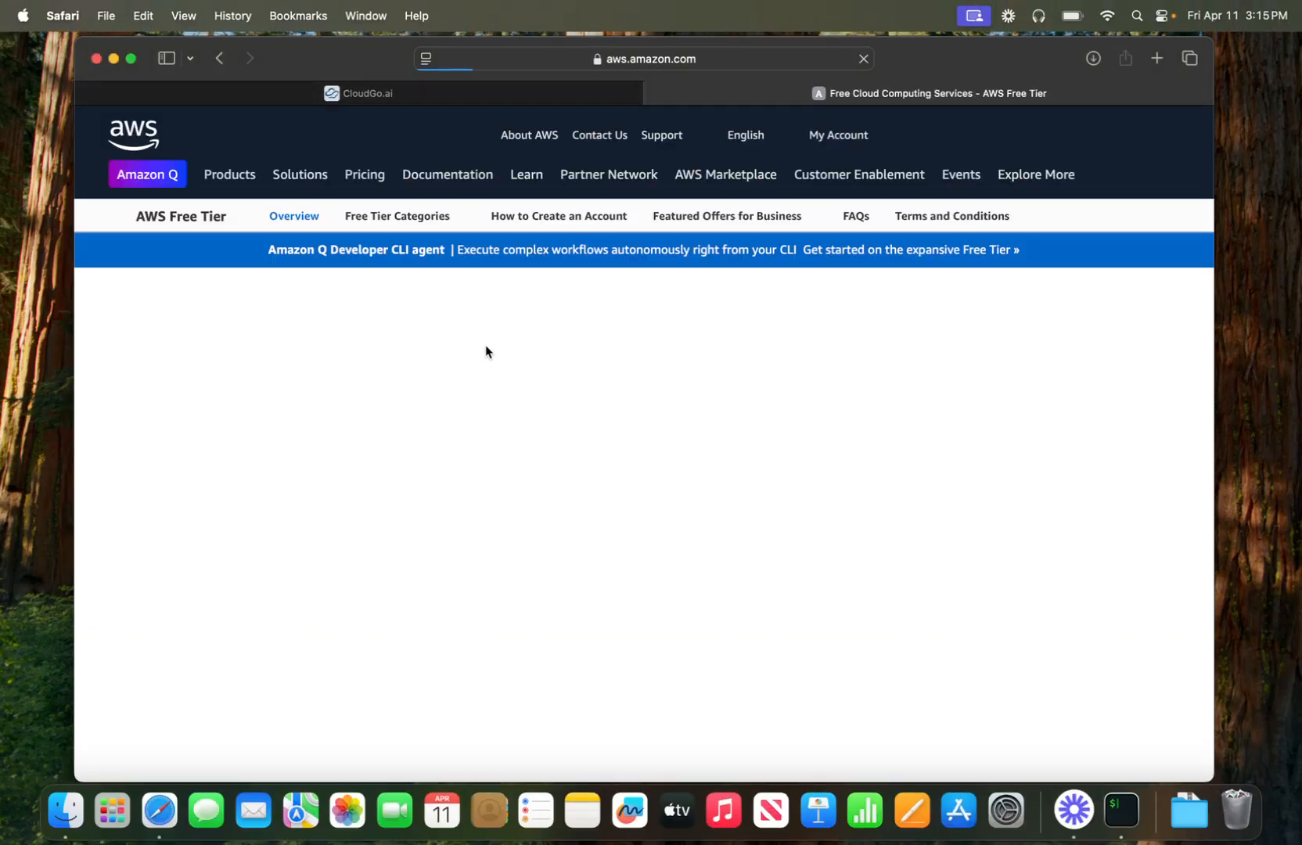
{"action": "left_click", "coordinate": [624, 632]}
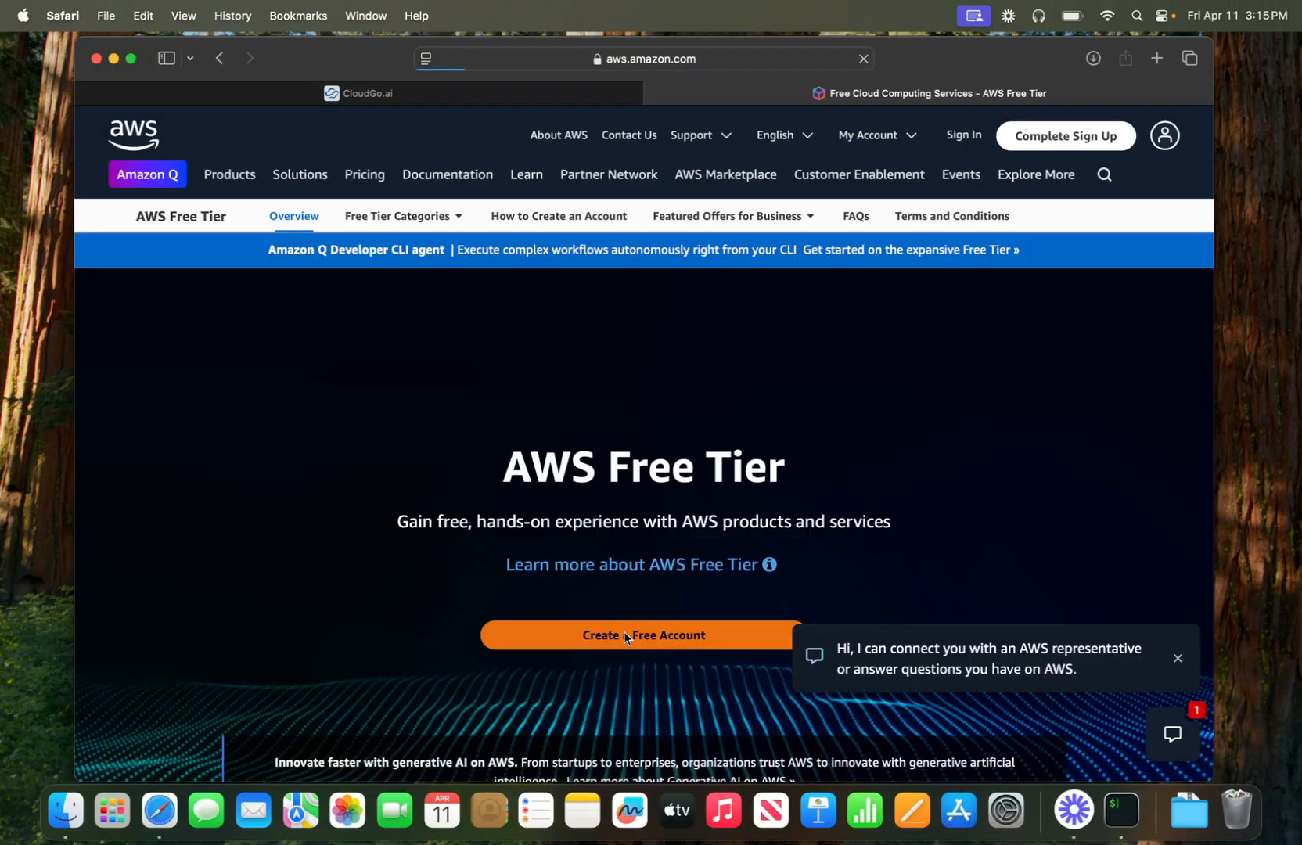
{"action": "left_click", "coordinate": [748, 420]}
{"action": "key", "text": "super+v"}
- Name the account 'demouser', verify the email, and submit the root password
{"action": "left_click", "coordinate": [723, 513]}
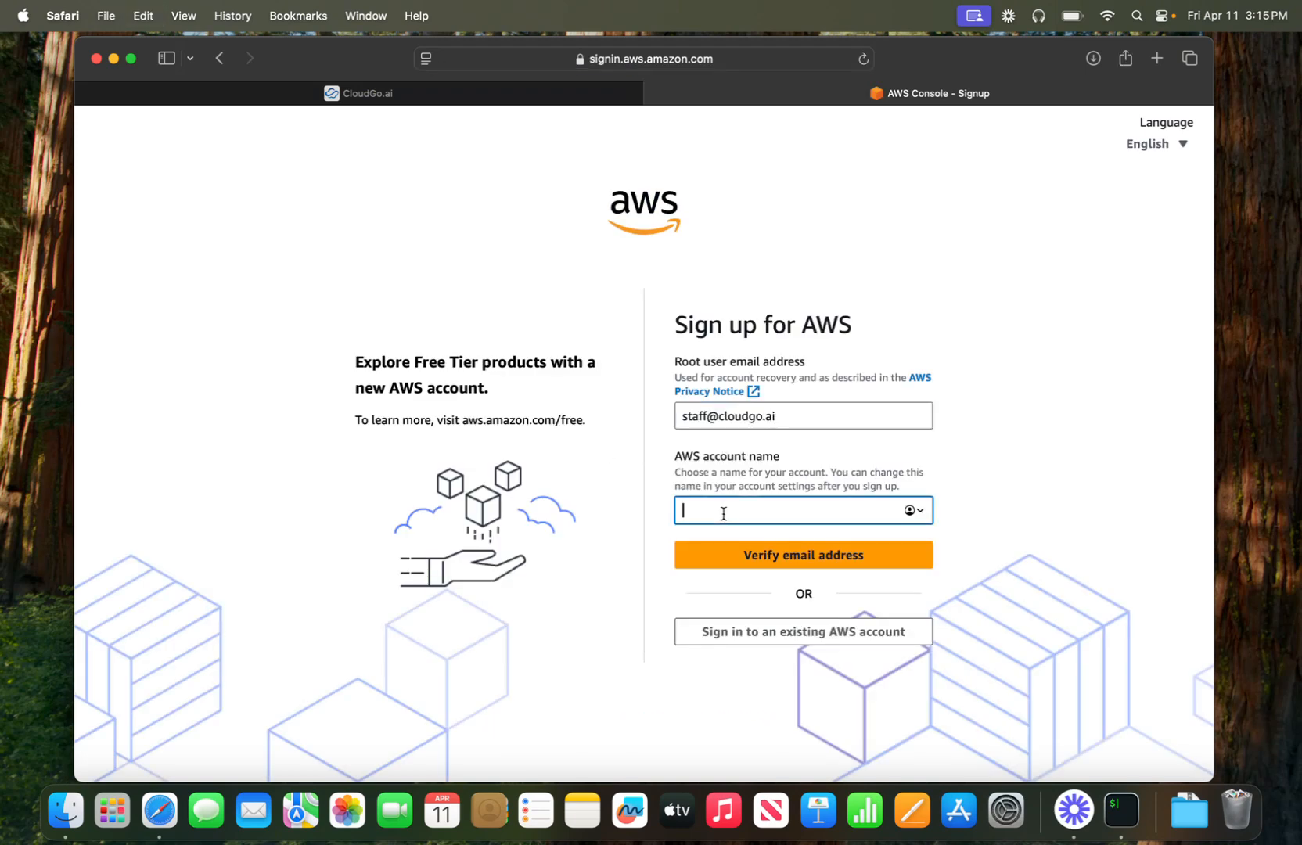
{"action": "type", "text": "demouser"}
{"action": "left_click", "coordinate": [647, 530]}
{"action": "left_click", "coordinate": [813, 560]}
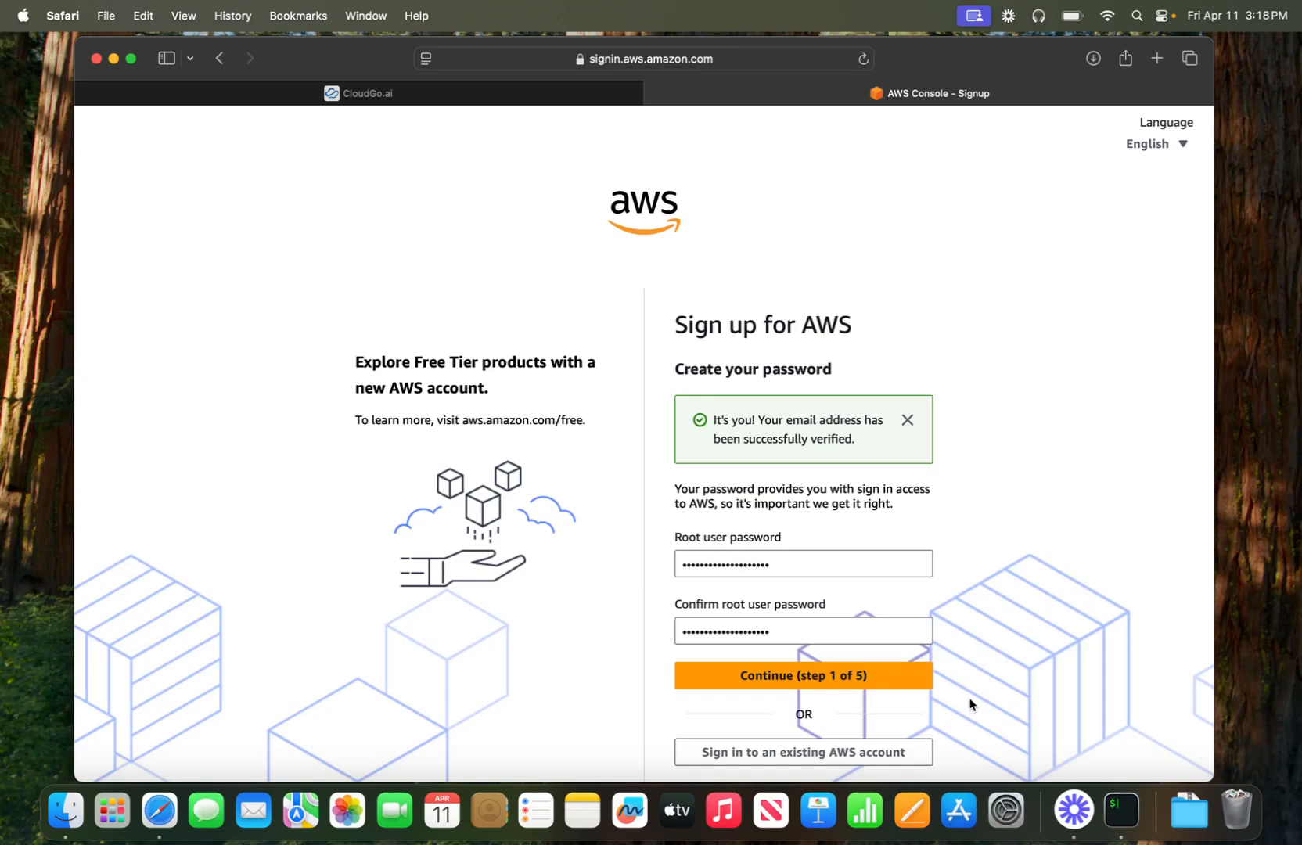
{"action": "left_click", "coordinate": [867, 681]}
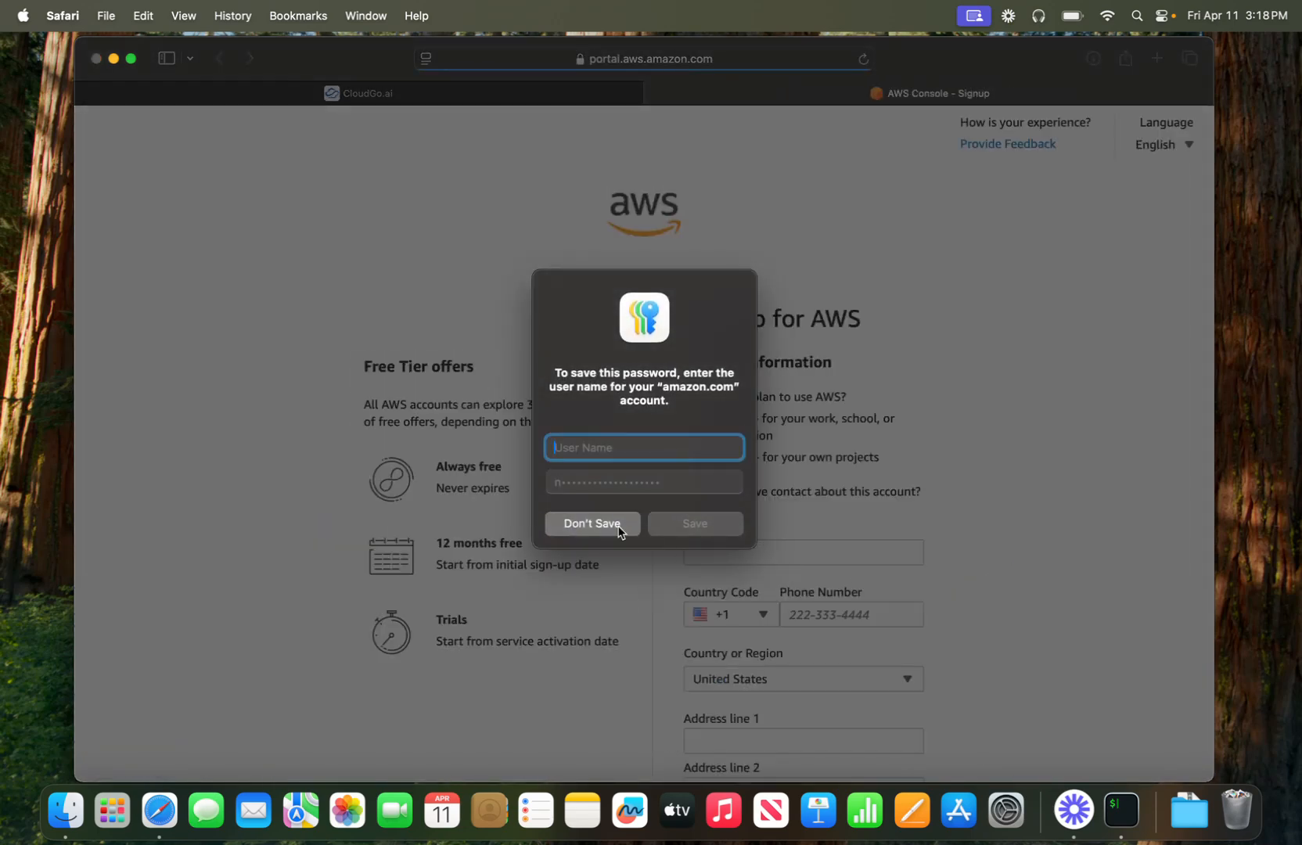
- Decline saving the password and work through the contact and remaining signup forms
{"action": "left_click", "coordinate": [624, 528]}
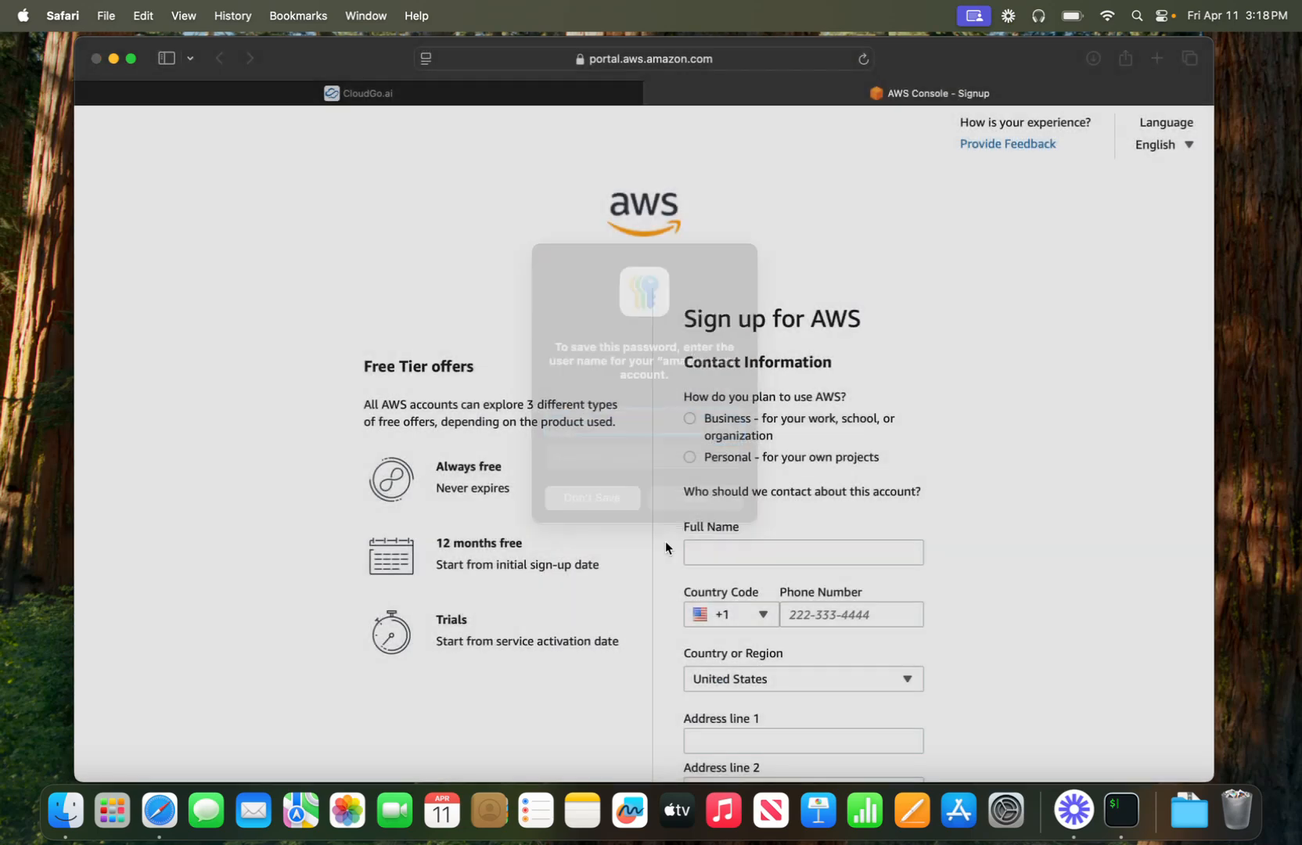
{"action": "scroll", "coordinate": [840, 415], "scroll_direction": "down", "scroll_amount": 2}
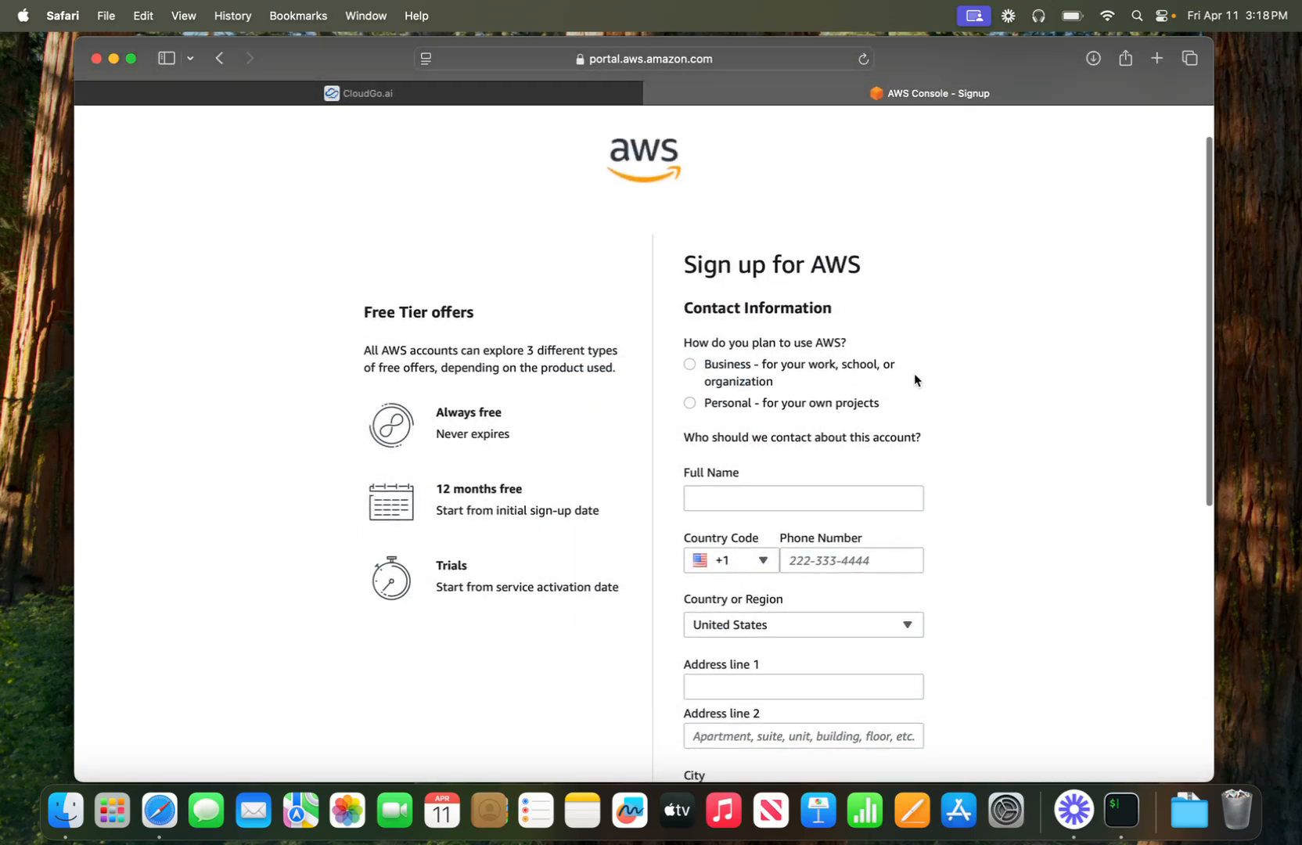
{"action": "scroll", "coordinate": [635, 473], "scroll_direction": "down", "scroll_amount": 5}
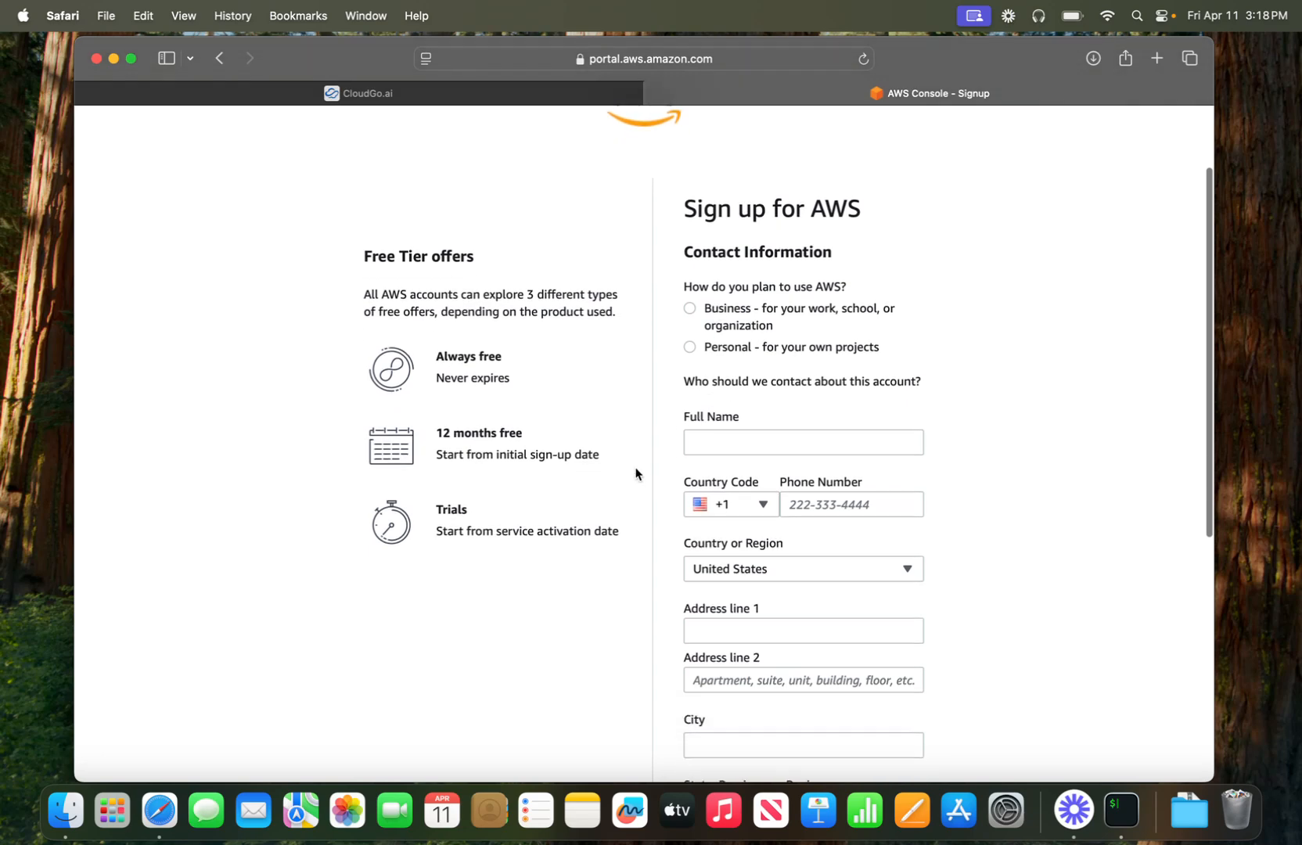
{"action": "scroll", "coordinate": [635, 474], "scroll_direction": "up", "scroll_amount": 6}
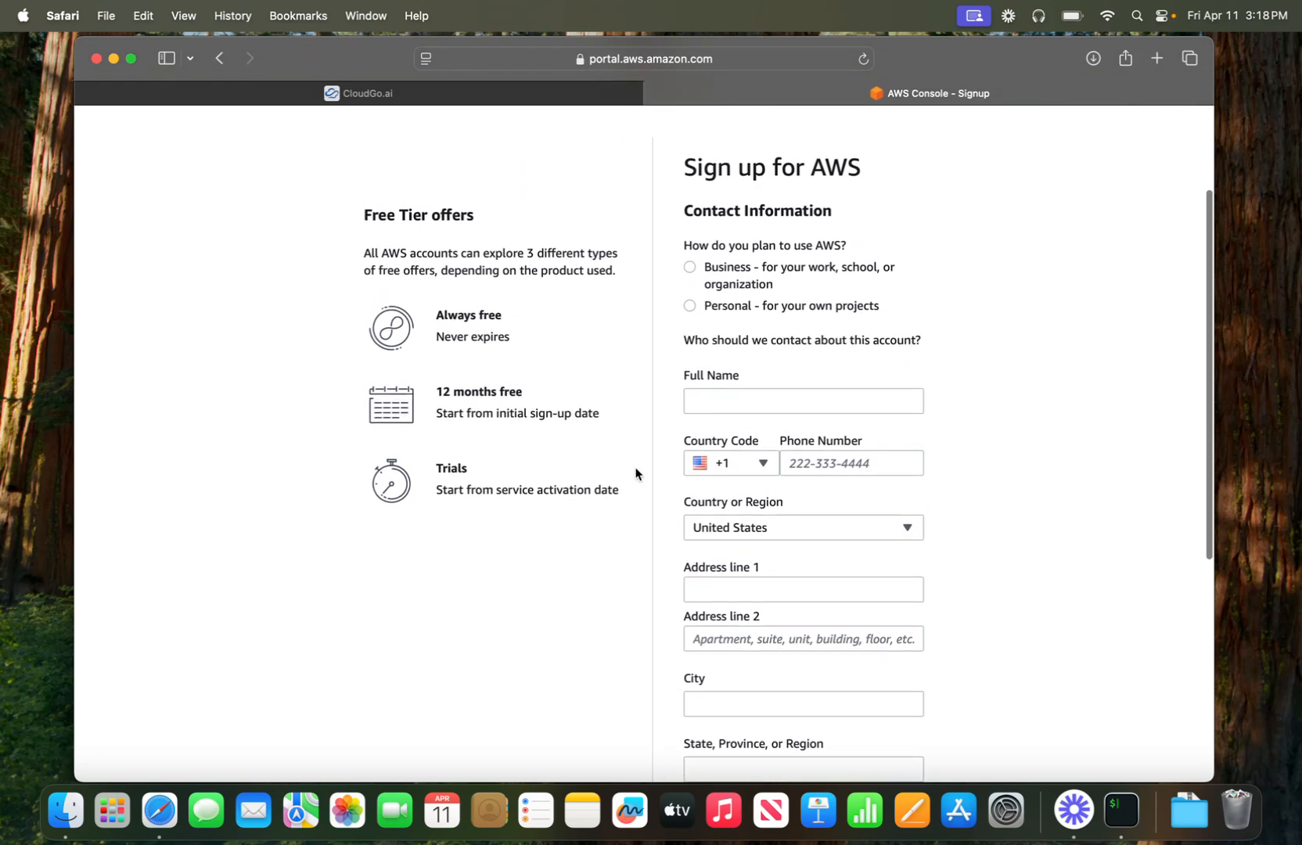
{"action": "scroll", "coordinate": [635, 473], "scroll_direction": "down", "scroll_amount": 1}
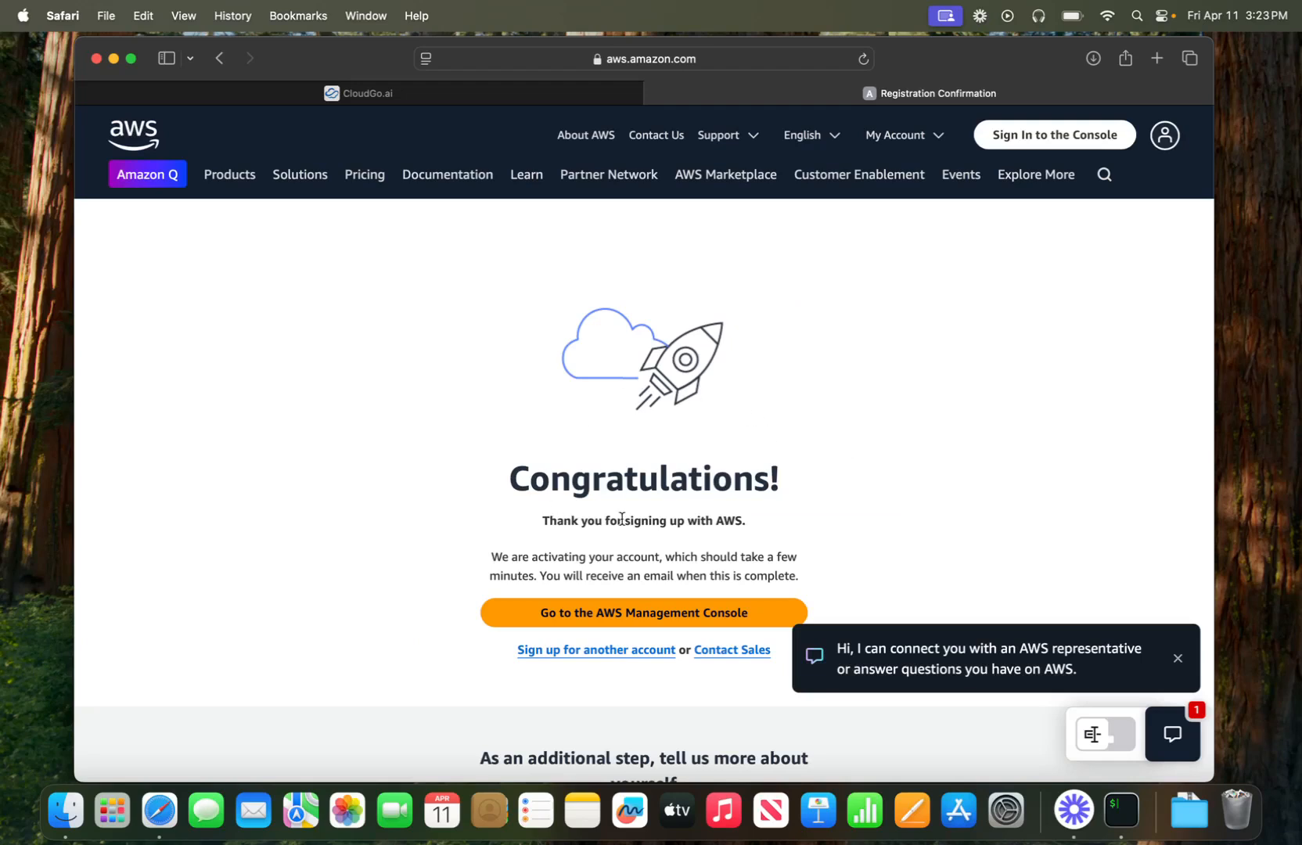
- Enter the AWS Management Console and step through the welcome tour tips
{"action": "left_click", "coordinate": [648, 614]}
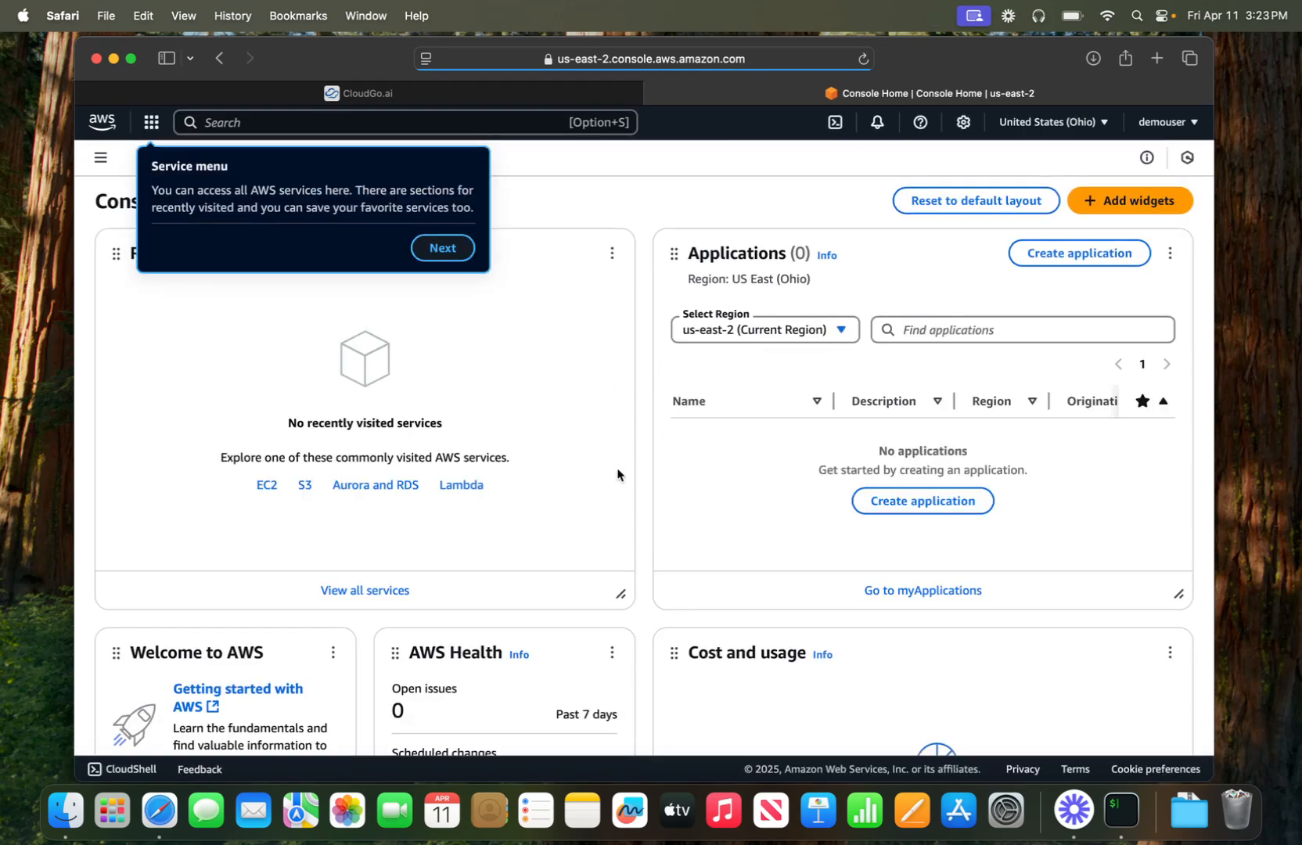
{"action": "left_click", "coordinate": [442, 248]}
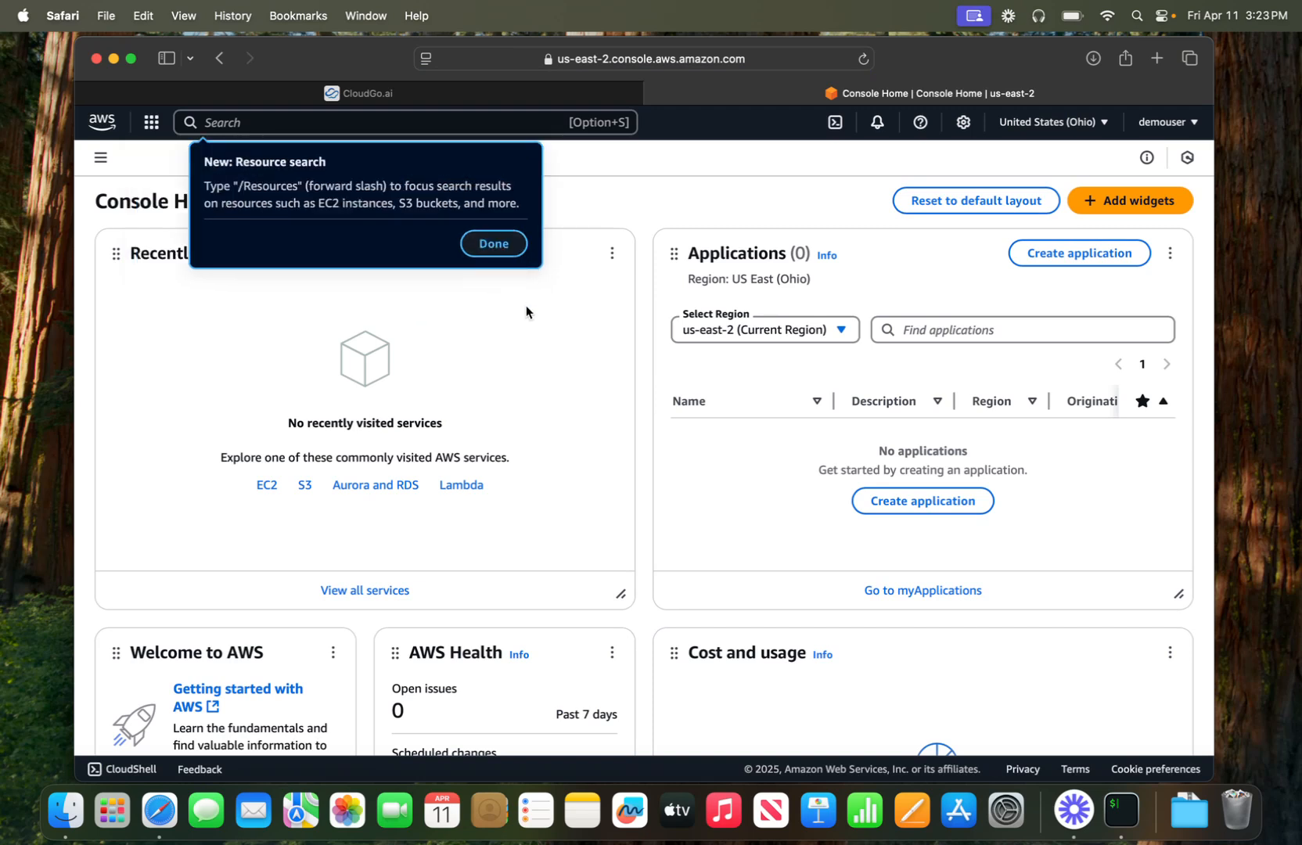
{"action": "left_click", "coordinate": [493, 242]}
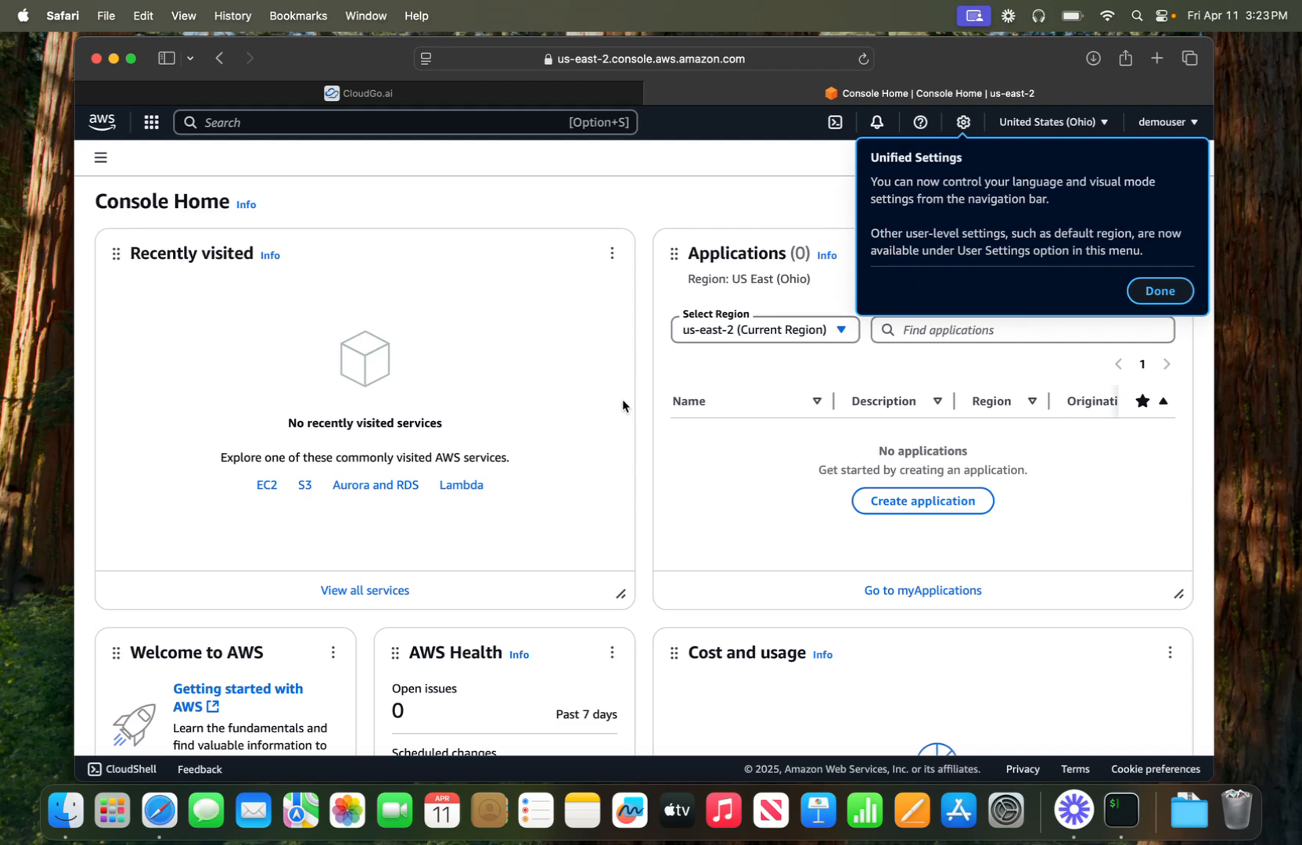
- Open 'Installing the AWS CLI' from CloudGo.ai and expand the macOS instructions
{"action": "left_click", "coordinate": [503, 98]}
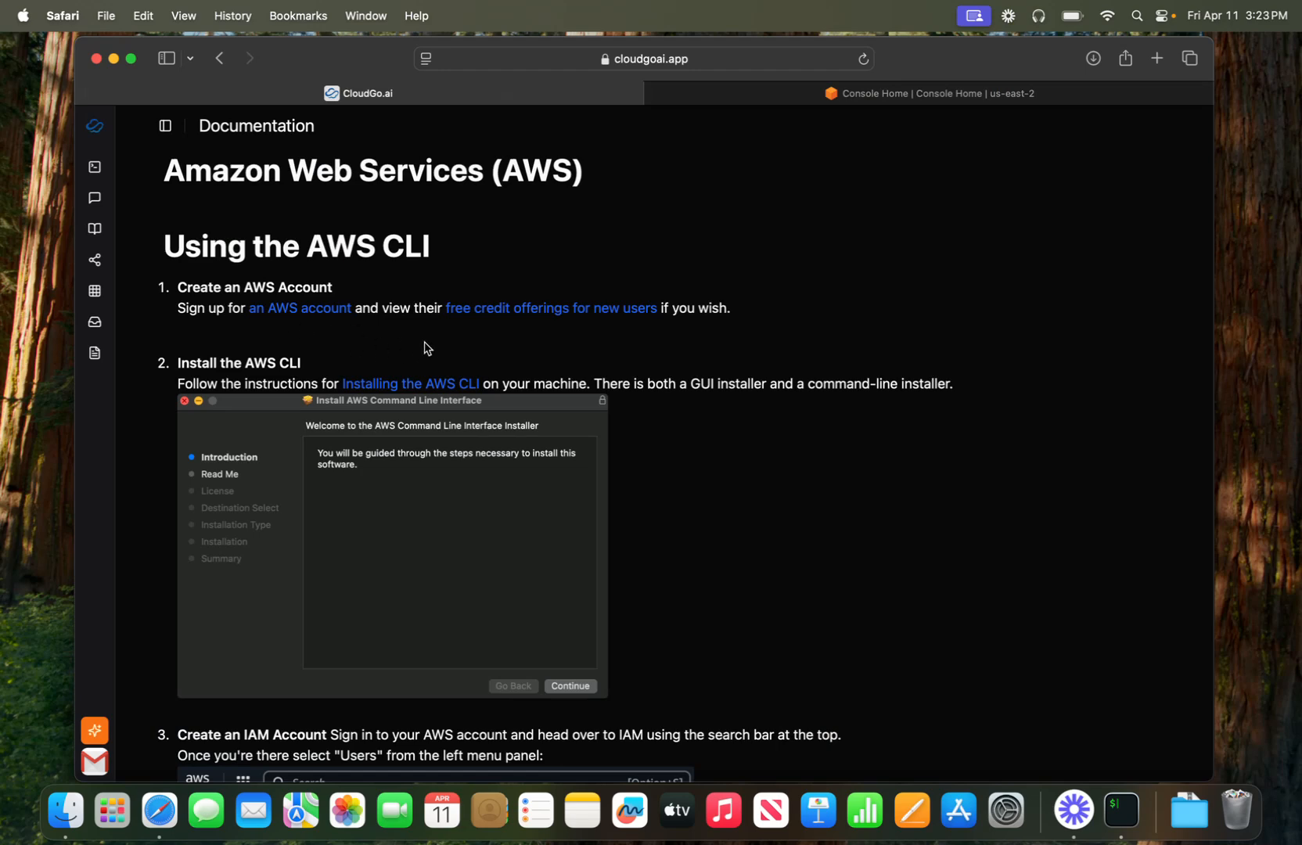
{"action": "left_click", "coordinate": [418, 389]}
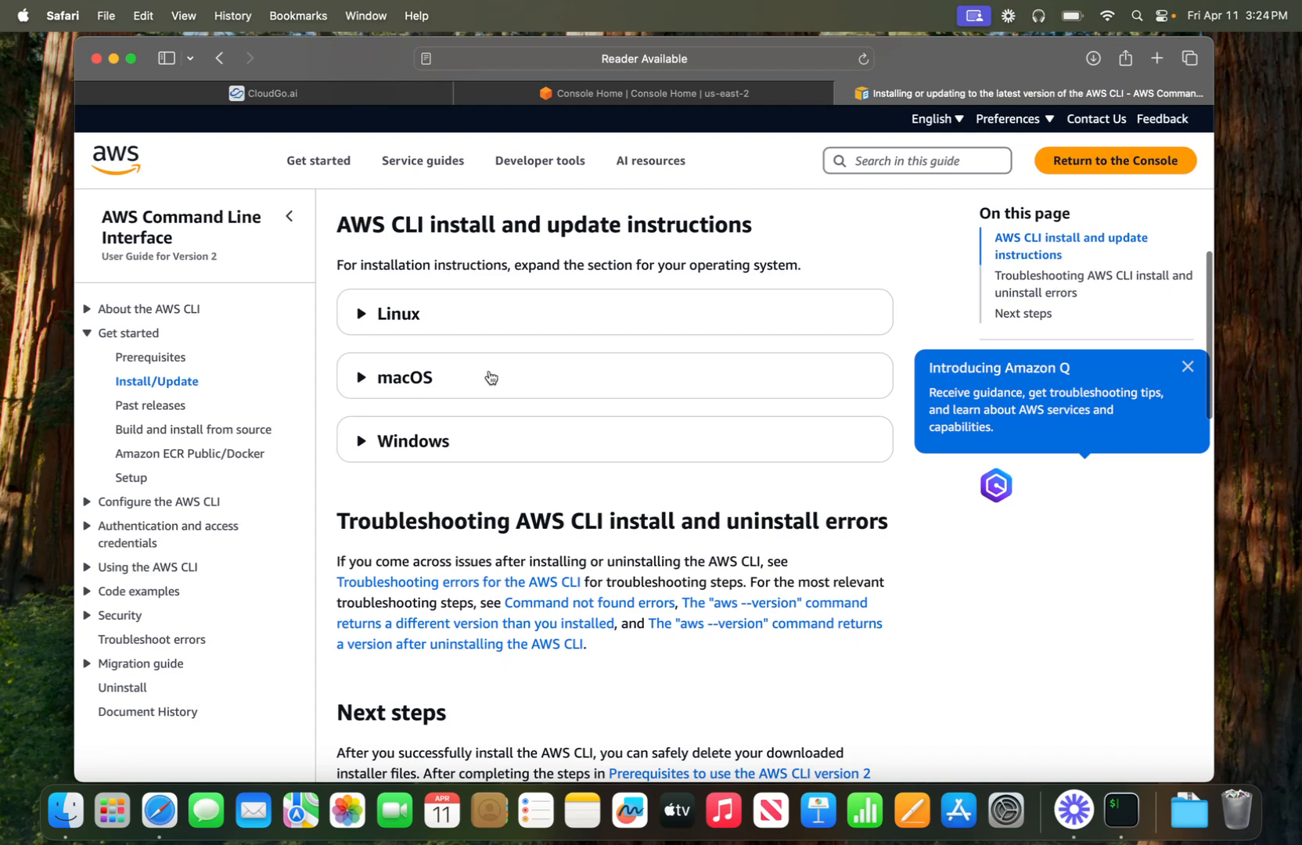
{"action": "left_click", "coordinate": [421, 379]}
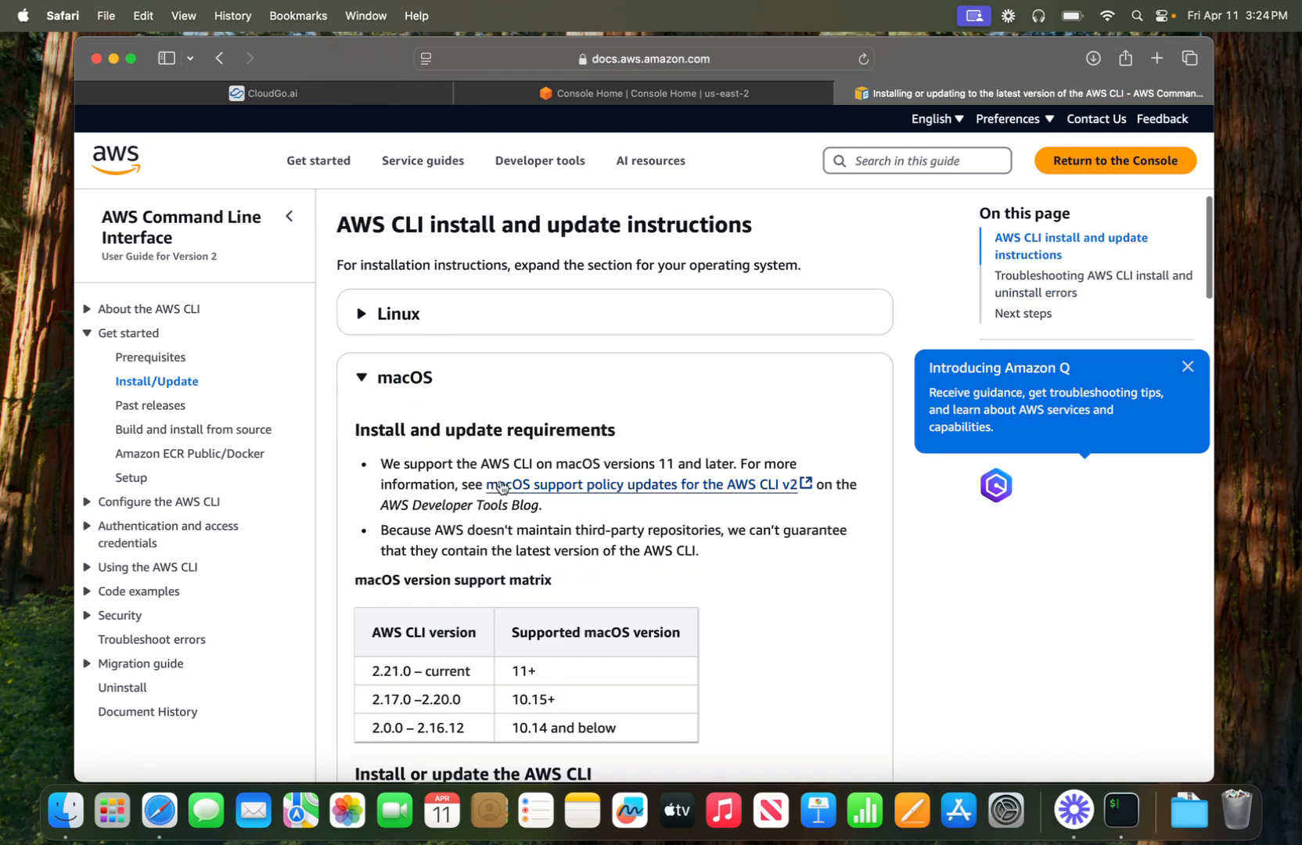
{"action": "scroll", "coordinate": [554, 446], "scroll_direction": "down", "scroll_amount": 2}
{"action": "scroll", "coordinate": [586, 428], "scroll_direction": "down", "scroll_amount": 10}
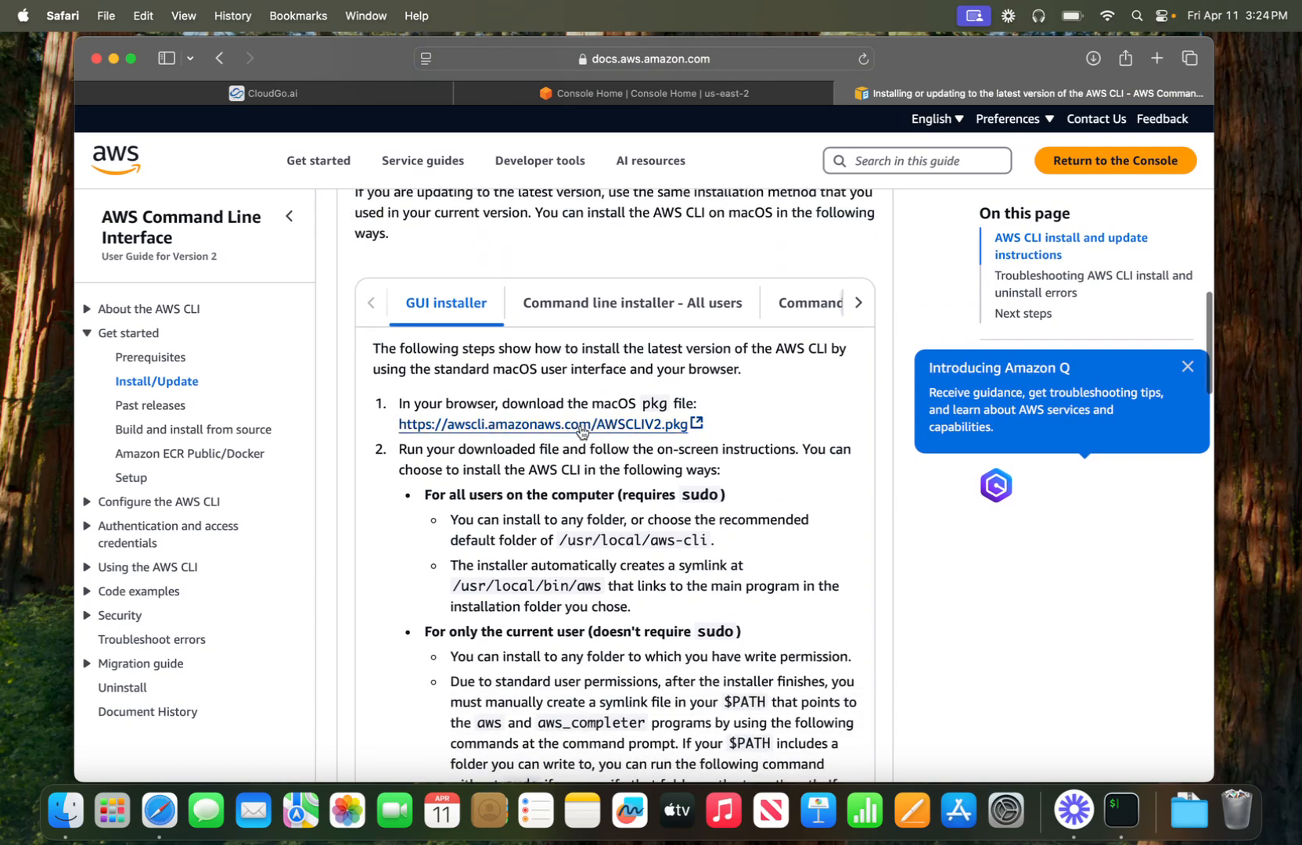
- Select the GUI installer instructions and download AWSCLIV2.pkg
{"action": "left_click", "coordinate": [589, 307]}
{"action": "scroll", "coordinate": [599, 447], "scroll_direction": "down", "scroll_amount": 6}
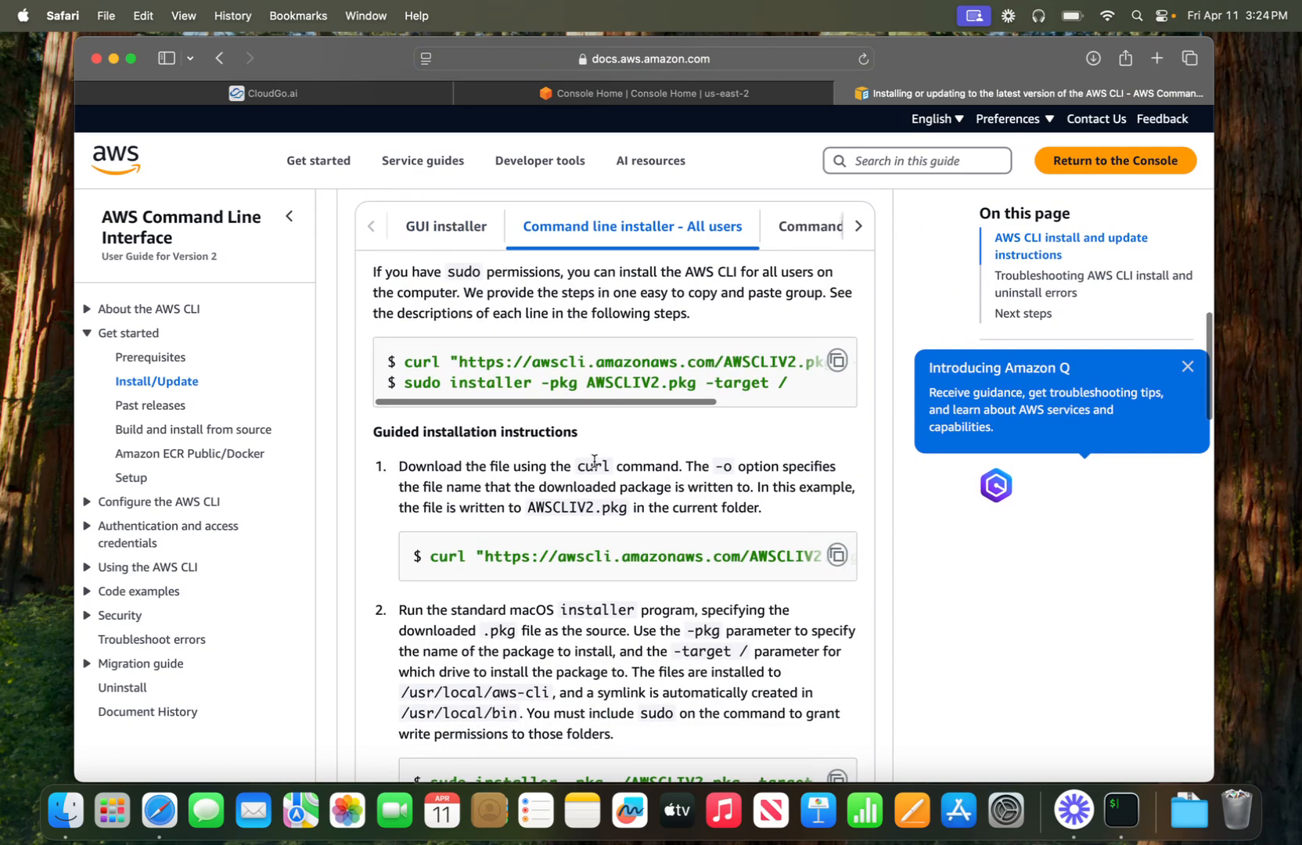
{"action": "scroll", "coordinate": [572, 495], "scroll_direction": "up", "scroll_amount": 6}
{"action": "left_click", "coordinate": [468, 278]}
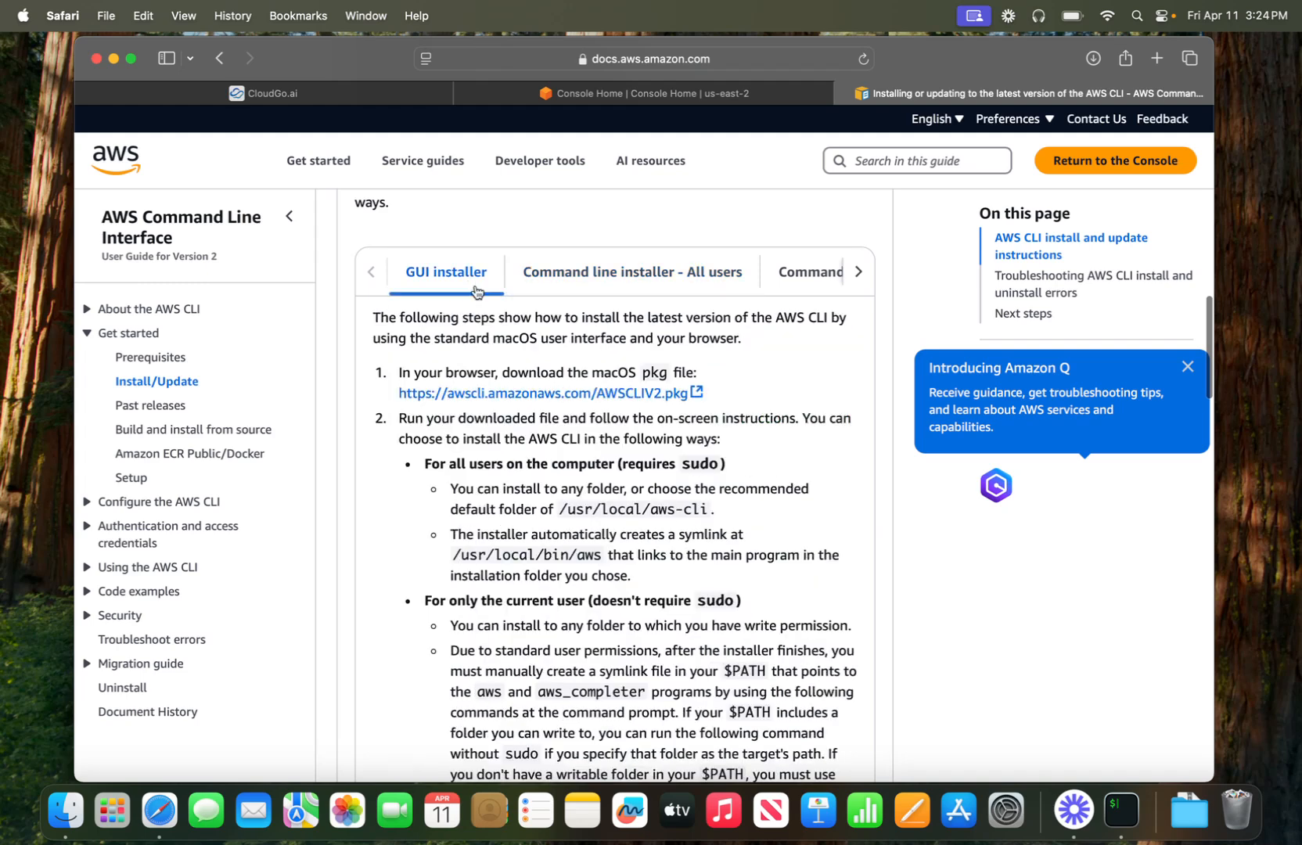
{"action": "left_click", "coordinate": [539, 401]}
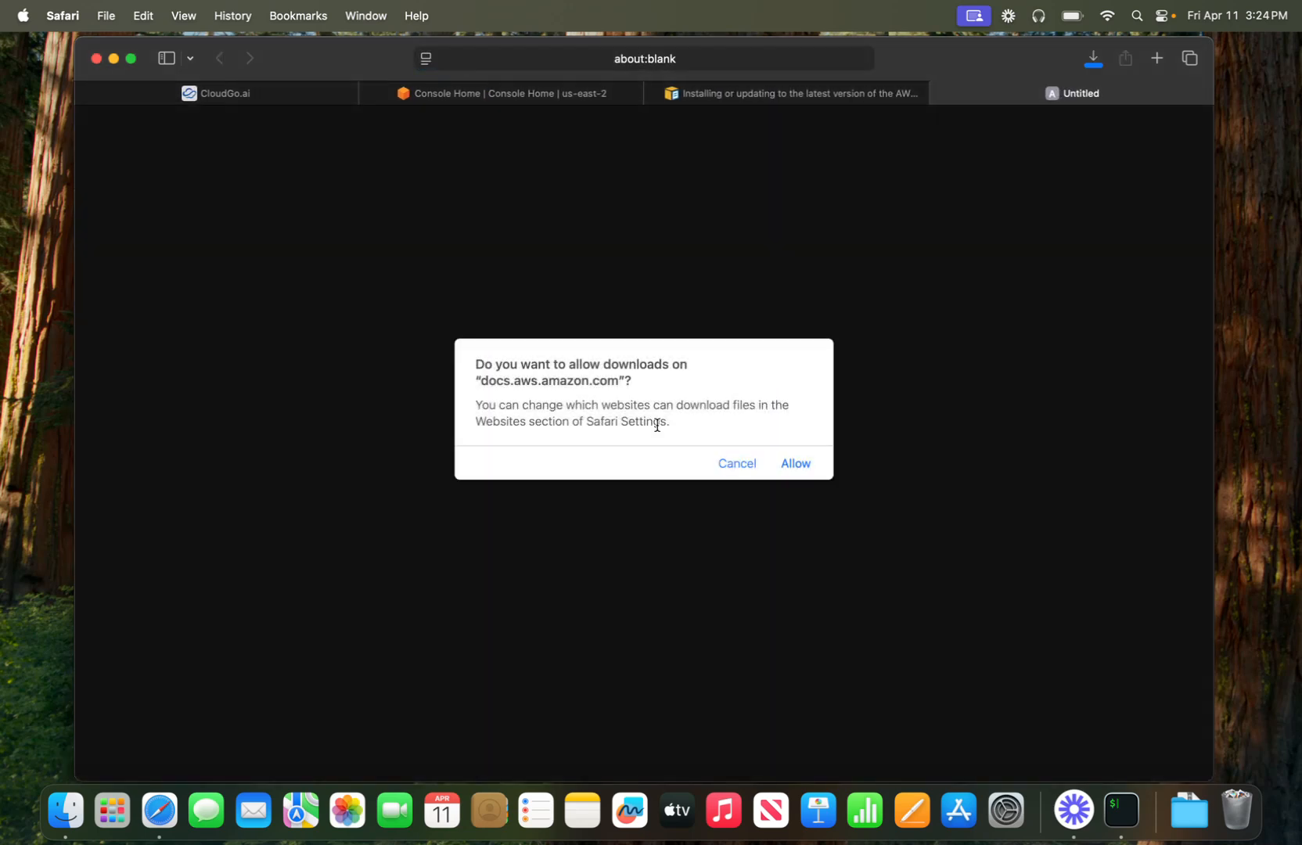
- Allow the download, launch AWSCLIV2.pkg, and accept the license agreement
{"action": "left_click", "coordinate": [798, 465]}
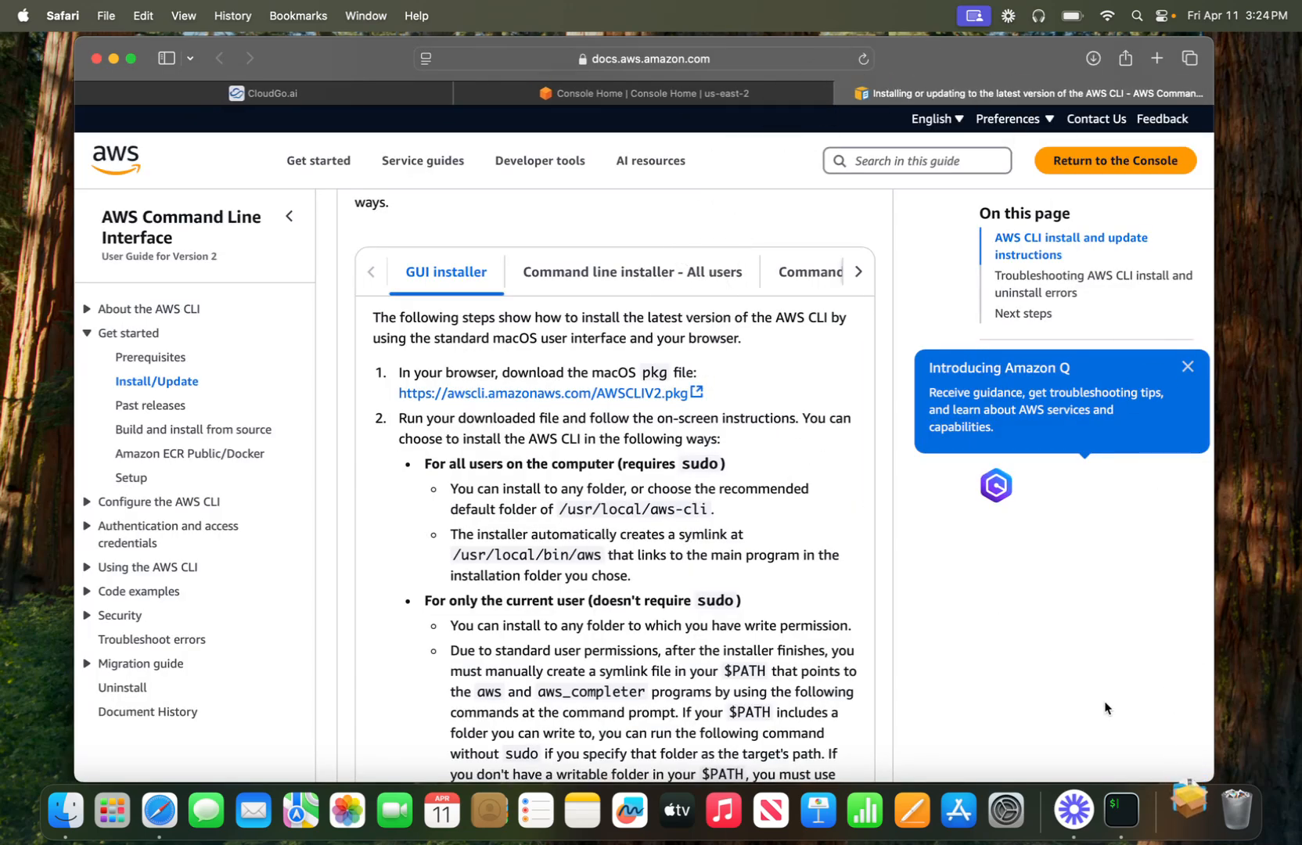
{"action": "left_click", "coordinate": [1184, 809]}
{"action": "left_click", "coordinate": [1178, 750]}
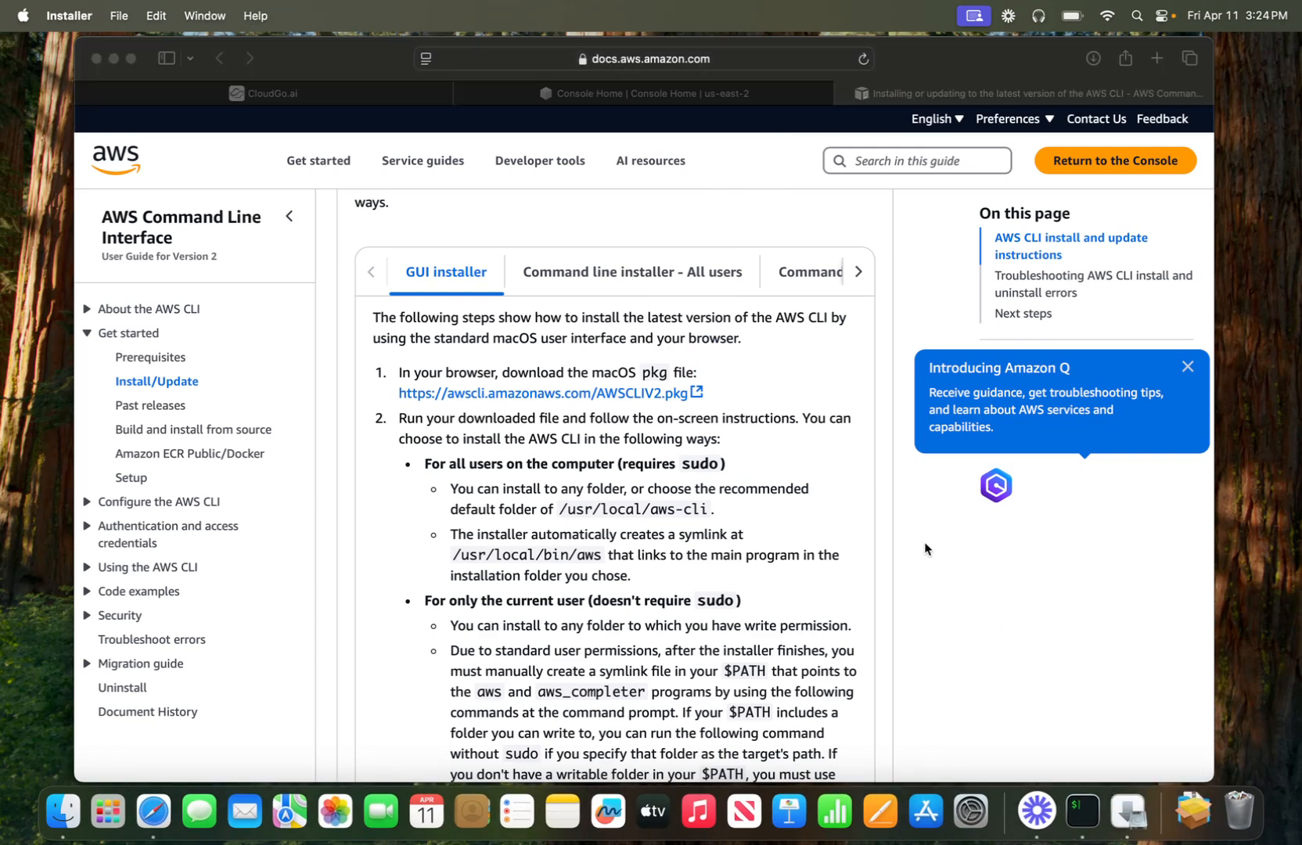
{"action": "left_click", "coordinate": [885, 538]}
{"action": "left_click", "coordinate": [885, 537]}
{"action": "left_click", "coordinate": [872, 533]}
{"action": "left_click", "coordinate": [800, 419]}
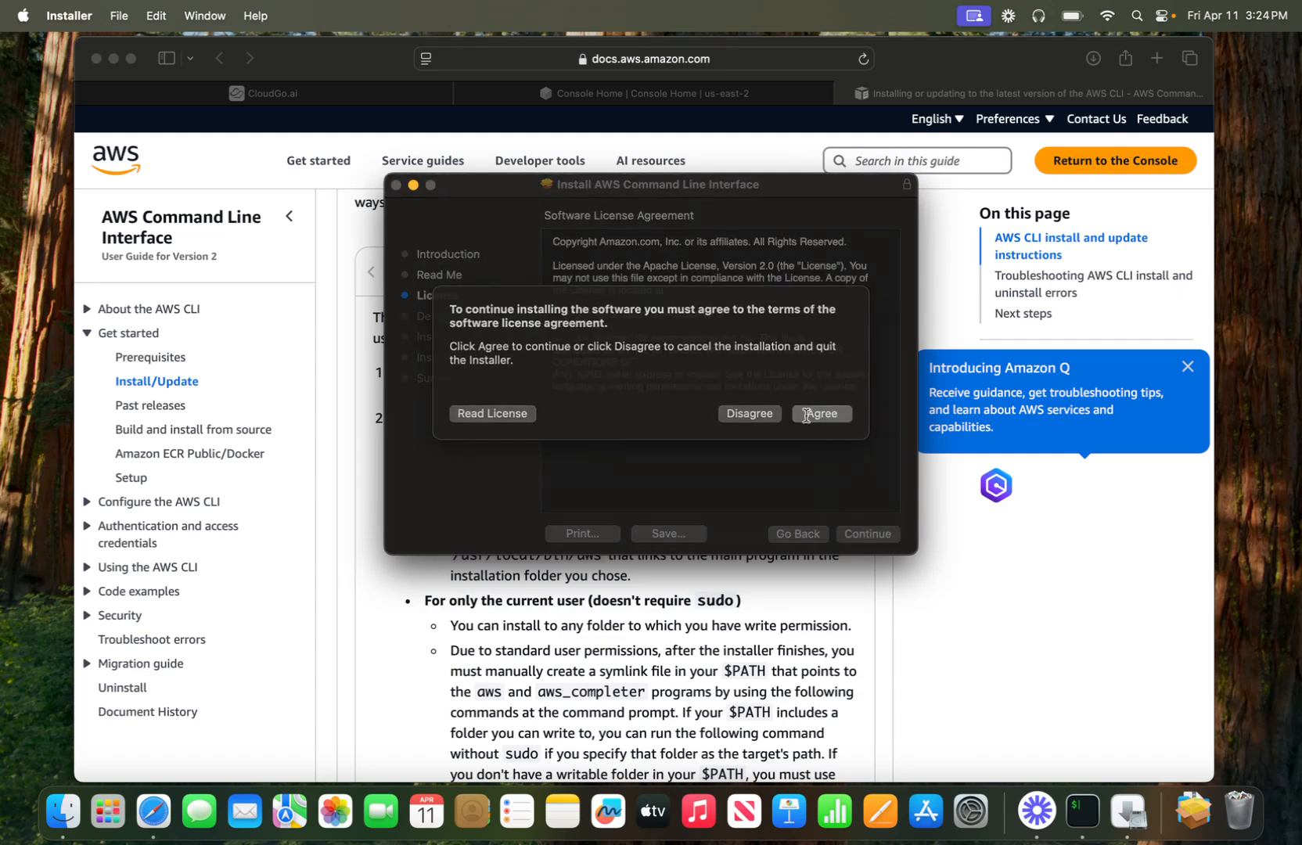
- Install the AWS CLI with default settings and the admin password, then trash the package
{"action": "left_click", "coordinate": [871, 535]}
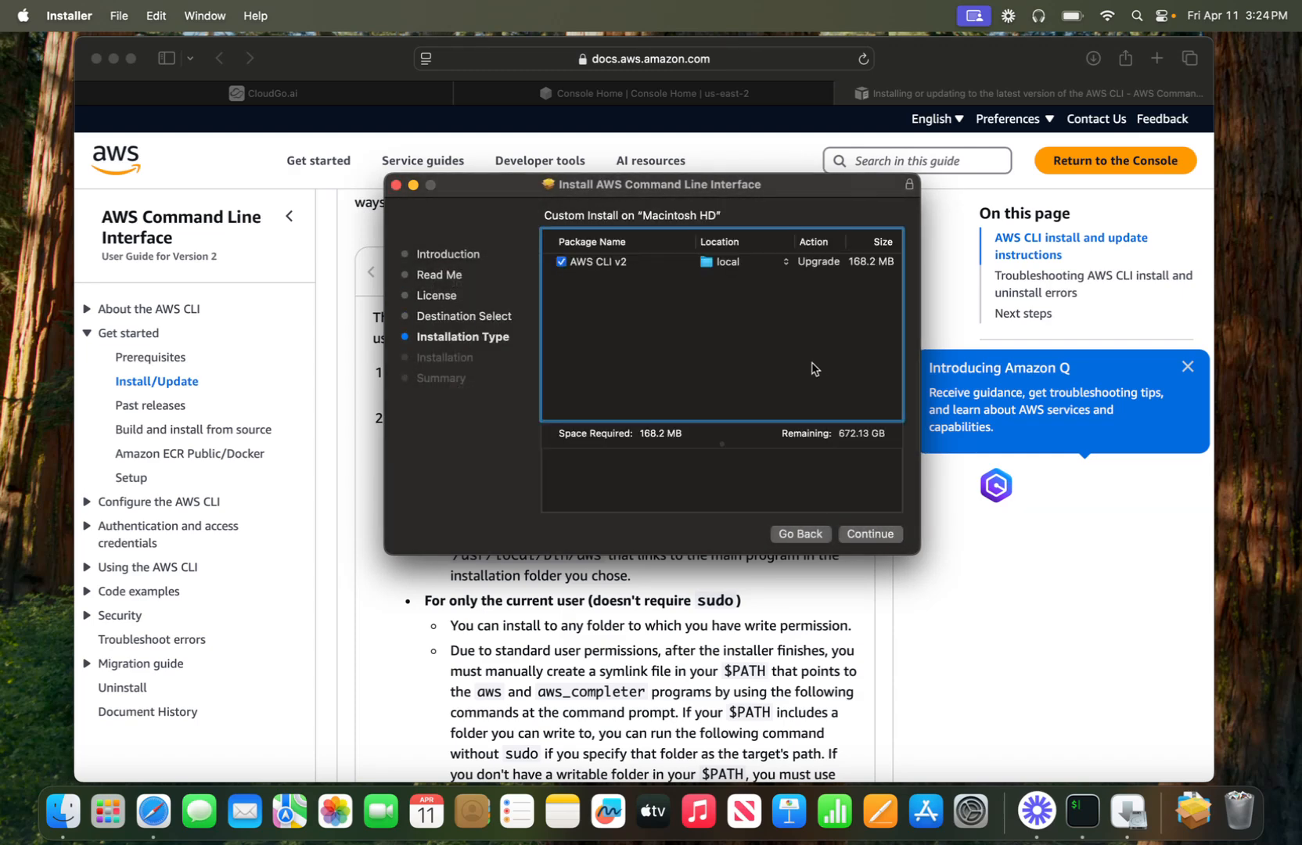
{"action": "left_click", "coordinate": [867, 535]}
{"action": "left_click", "coordinate": [866, 533]}
{"action": "type", "text": "********"}
{"action": "key", "text": "Return"}
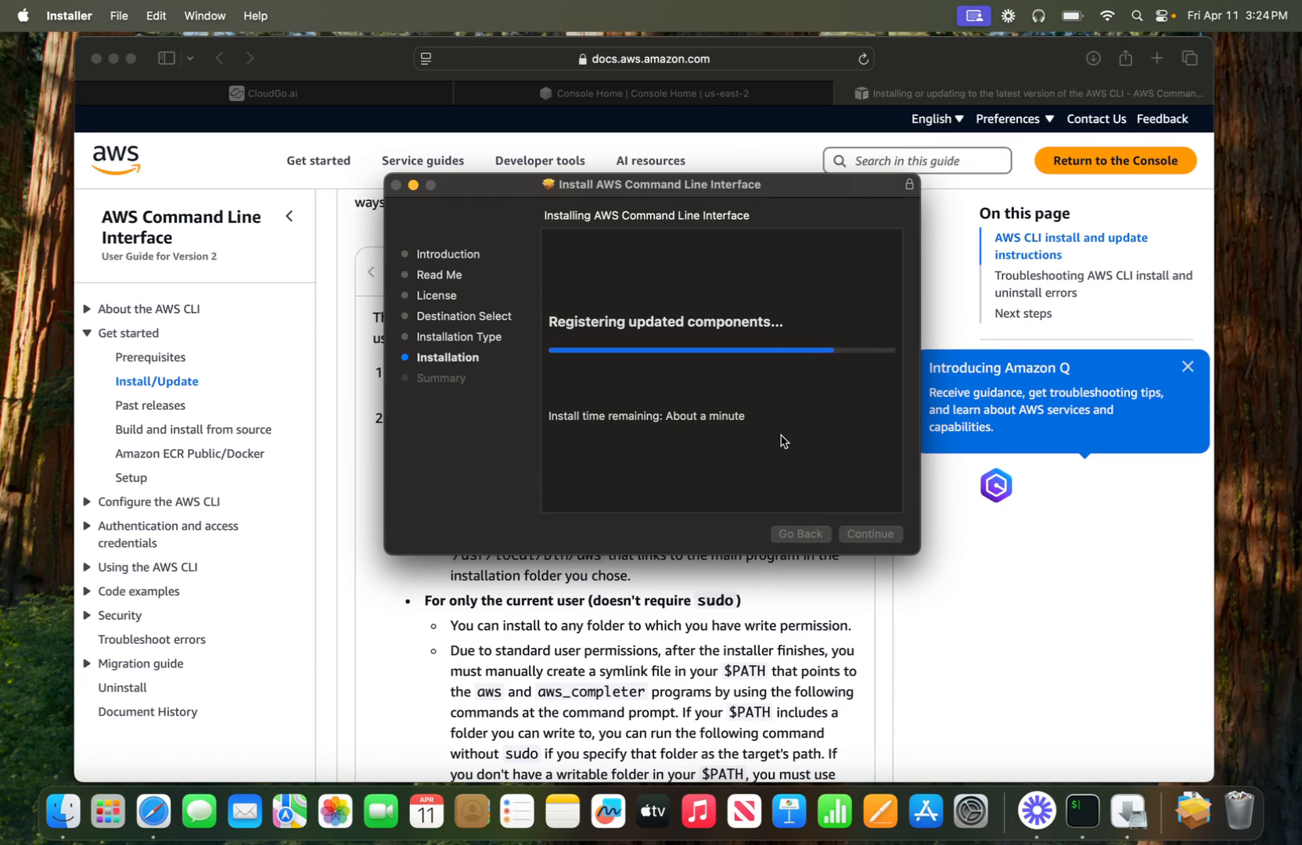
{"action": "left_click", "coordinate": [861, 534]}
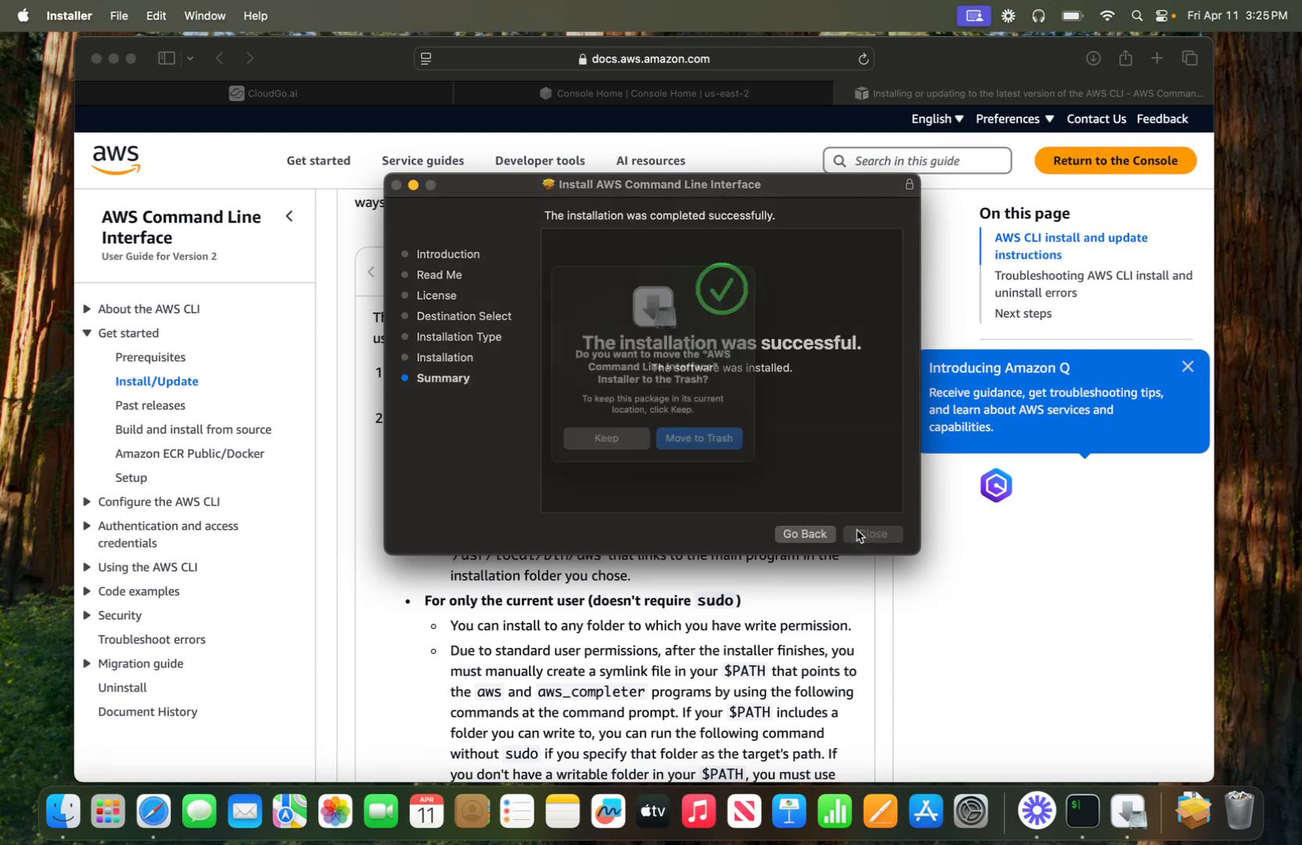
{"action": "left_click", "coordinate": [724, 448]}
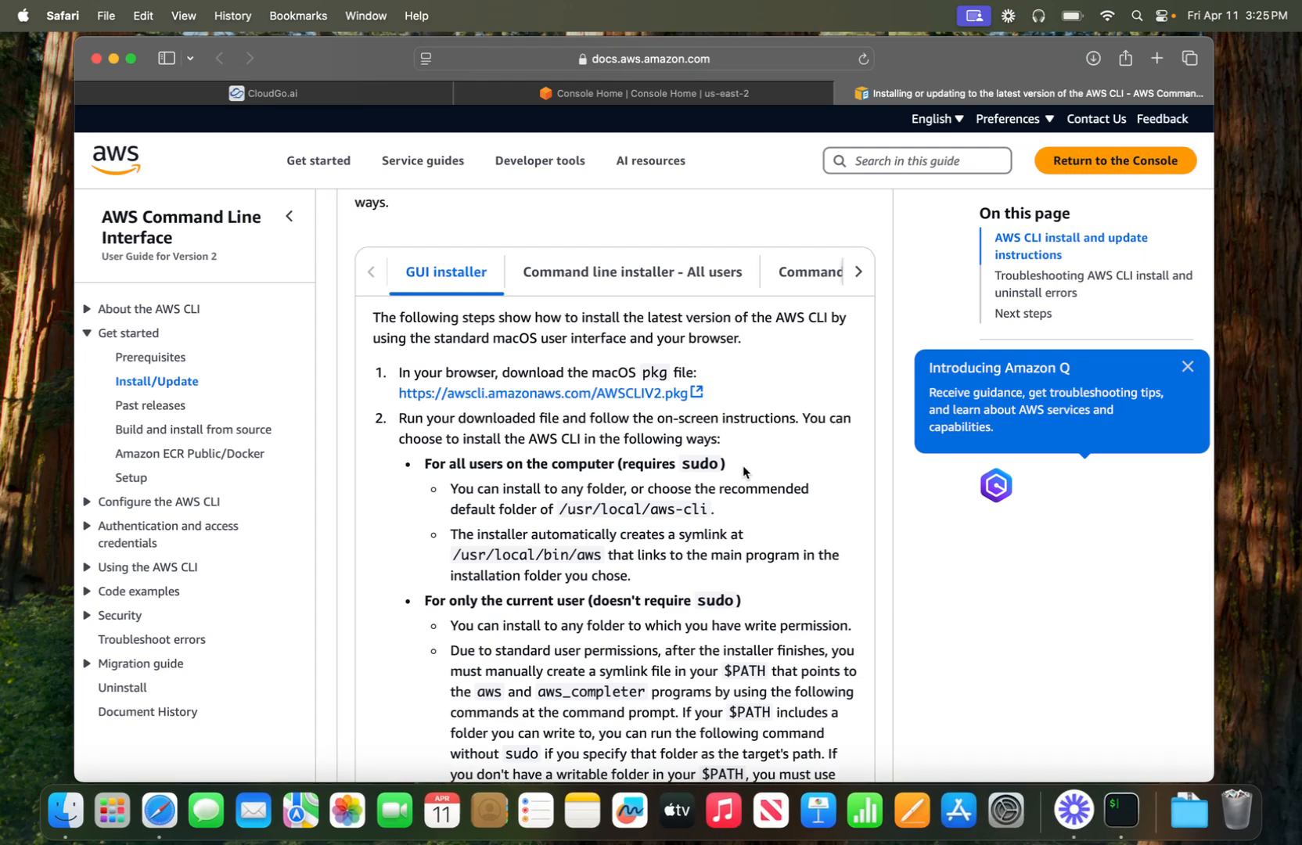
- Close the docs tab and open IAM by searching 'iam' in the console
{"action": "left_click", "coordinate": [845, 93]}
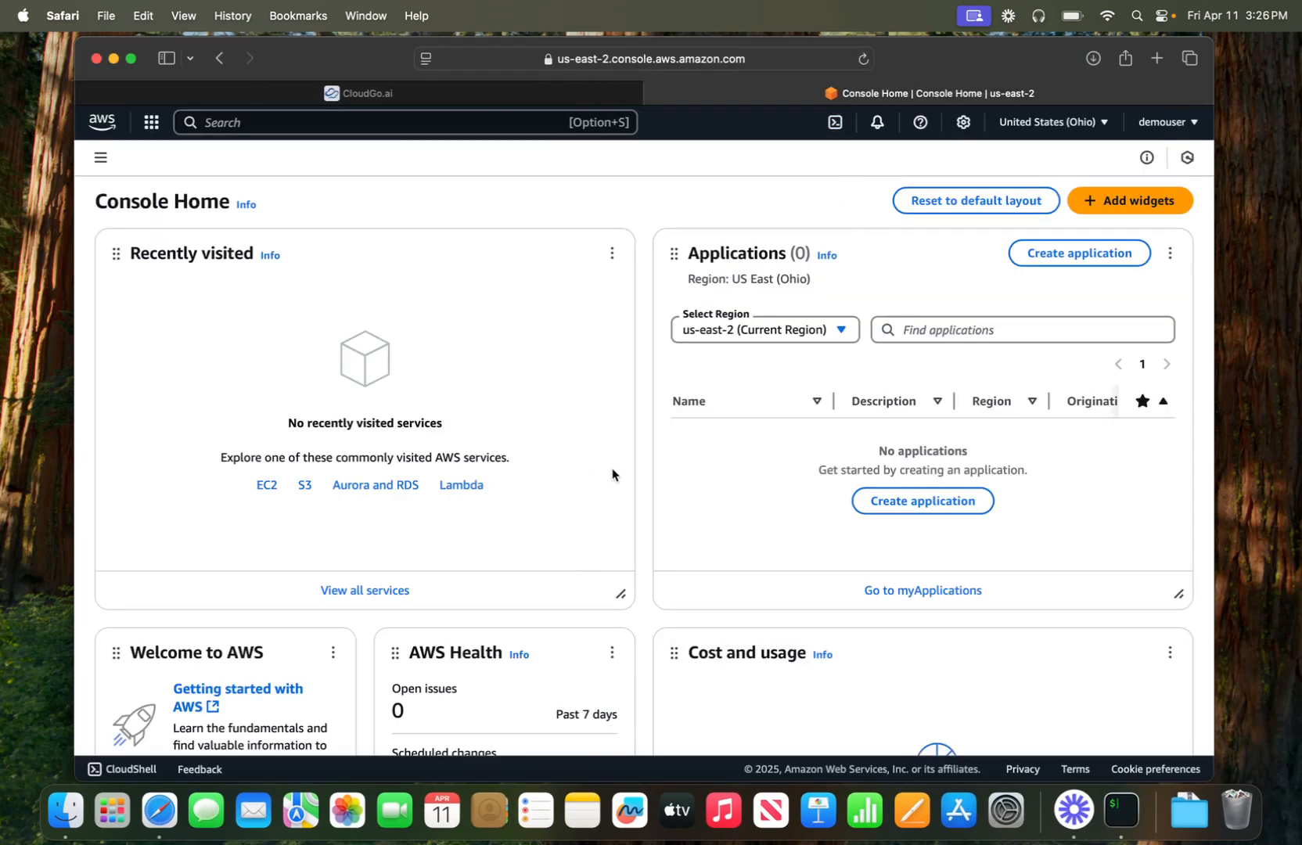
{"action": "left_click", "coordinate": [395, 124]}
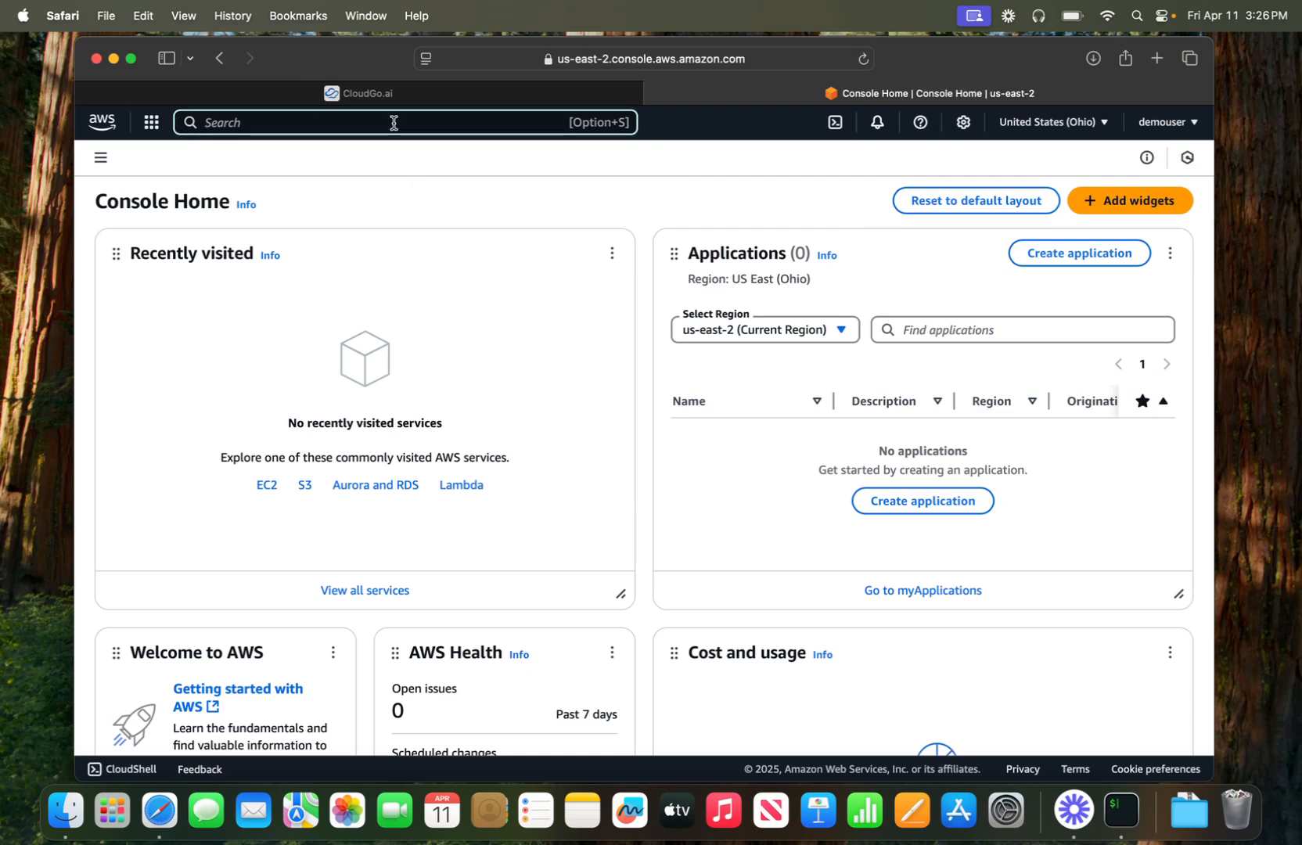
{"action": "type", "text": "iam"}
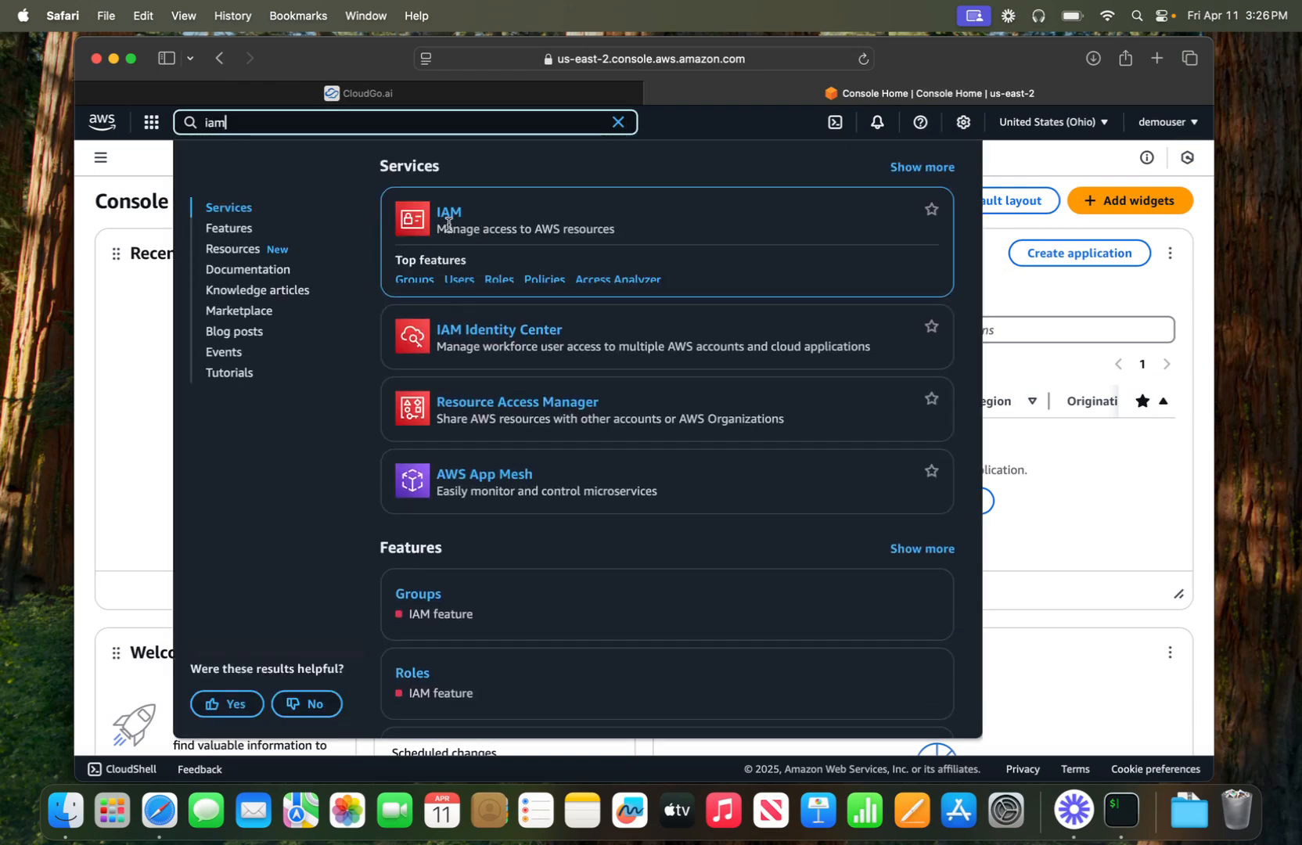
{"action": "left_click", "coordinate": [447, 220]}
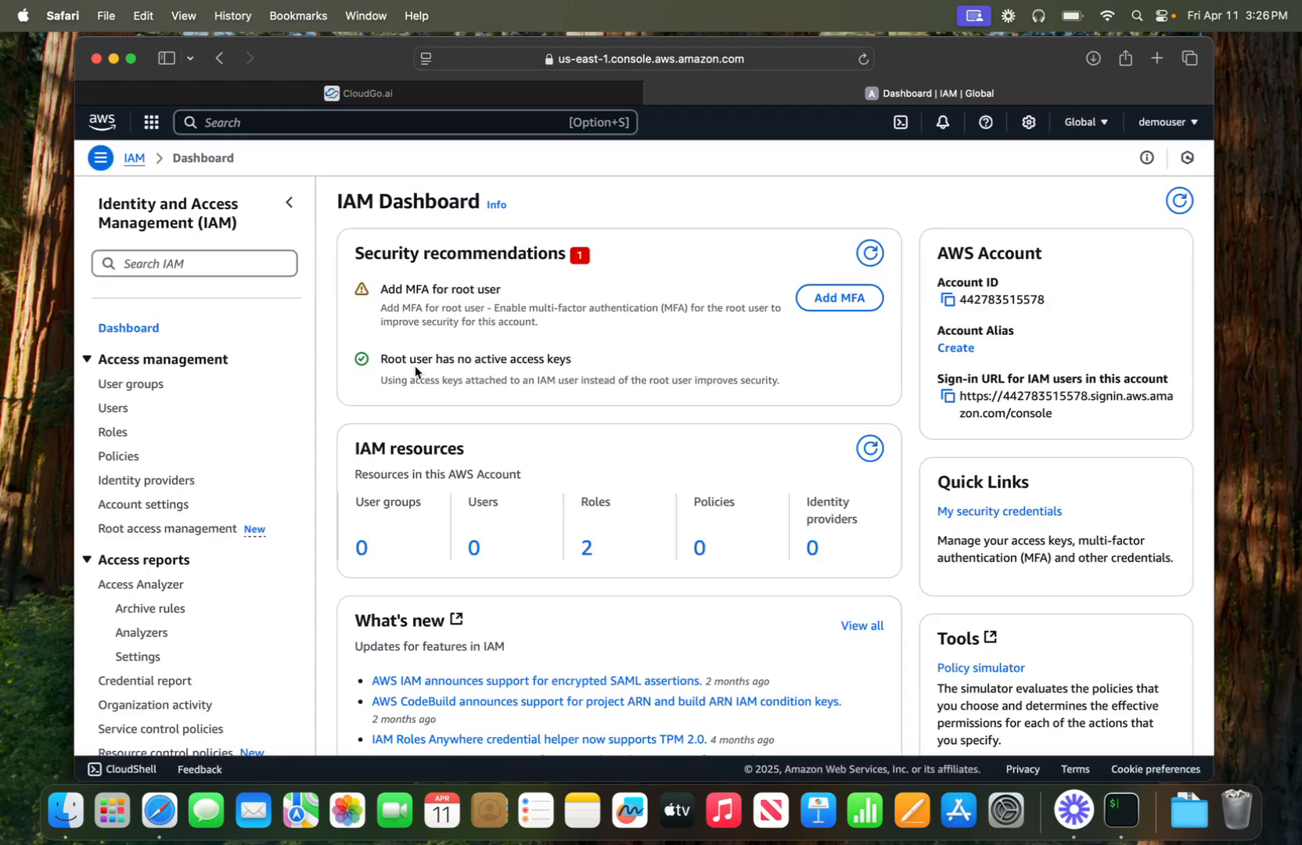
- Begin a new IAM user from the Users page, enter its user name, and continue
{"action": "left_click", "coordinate": [112, 409]}
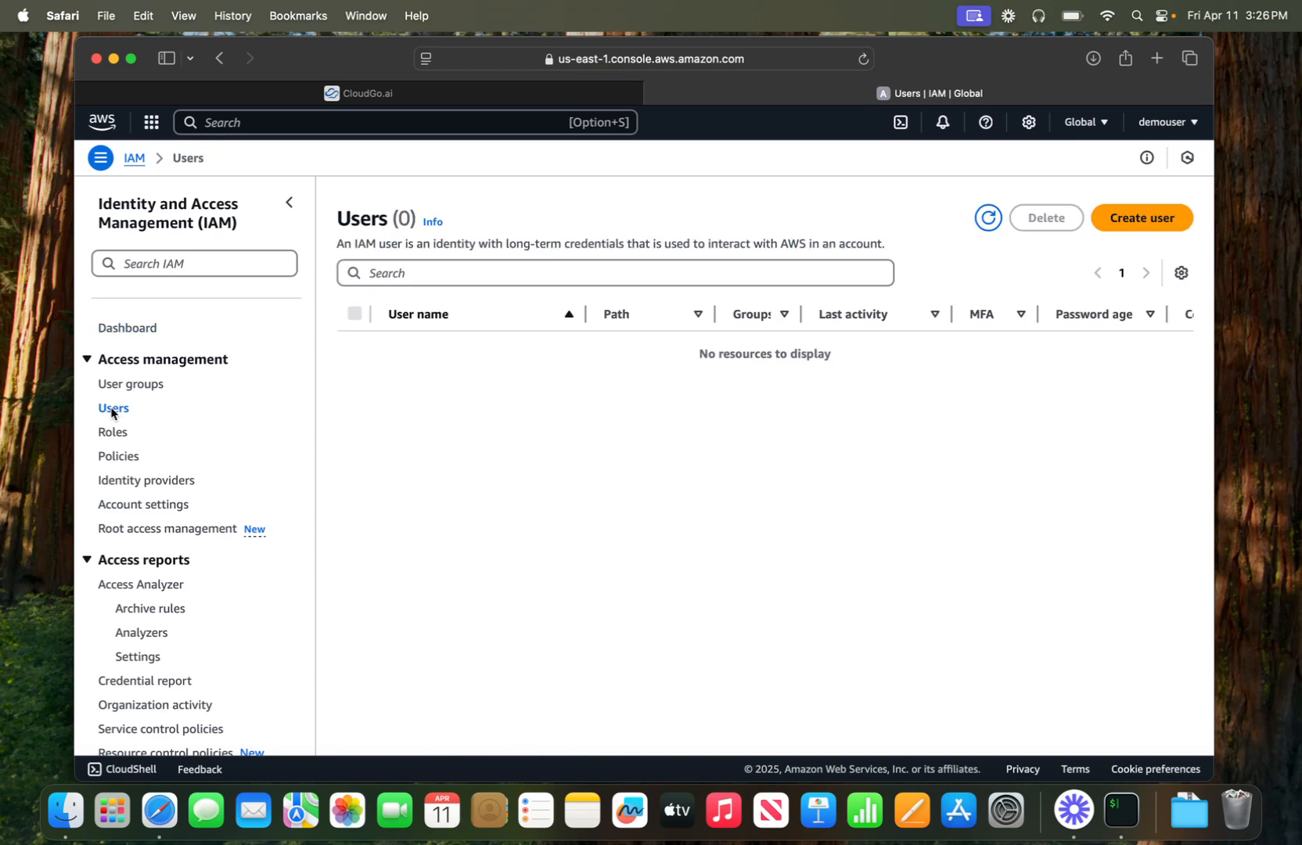
{"action": "left_click", "coordinate": [1177, 216]}
{"action": "left_click", "coordinate": [776, 331]}
{"action": "type", "text": "demouser"}
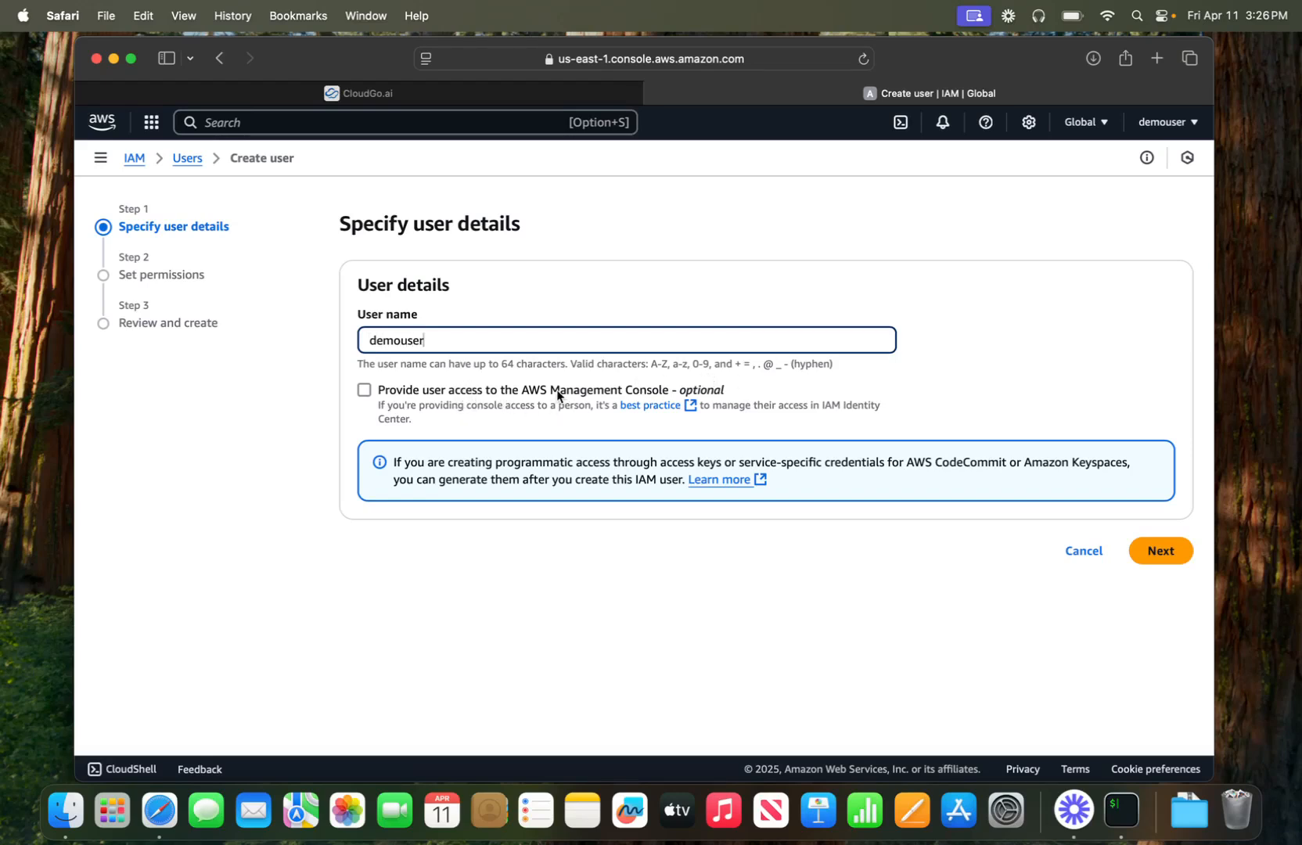
{"action": "left_click", "coordinate": [1157, 551]}
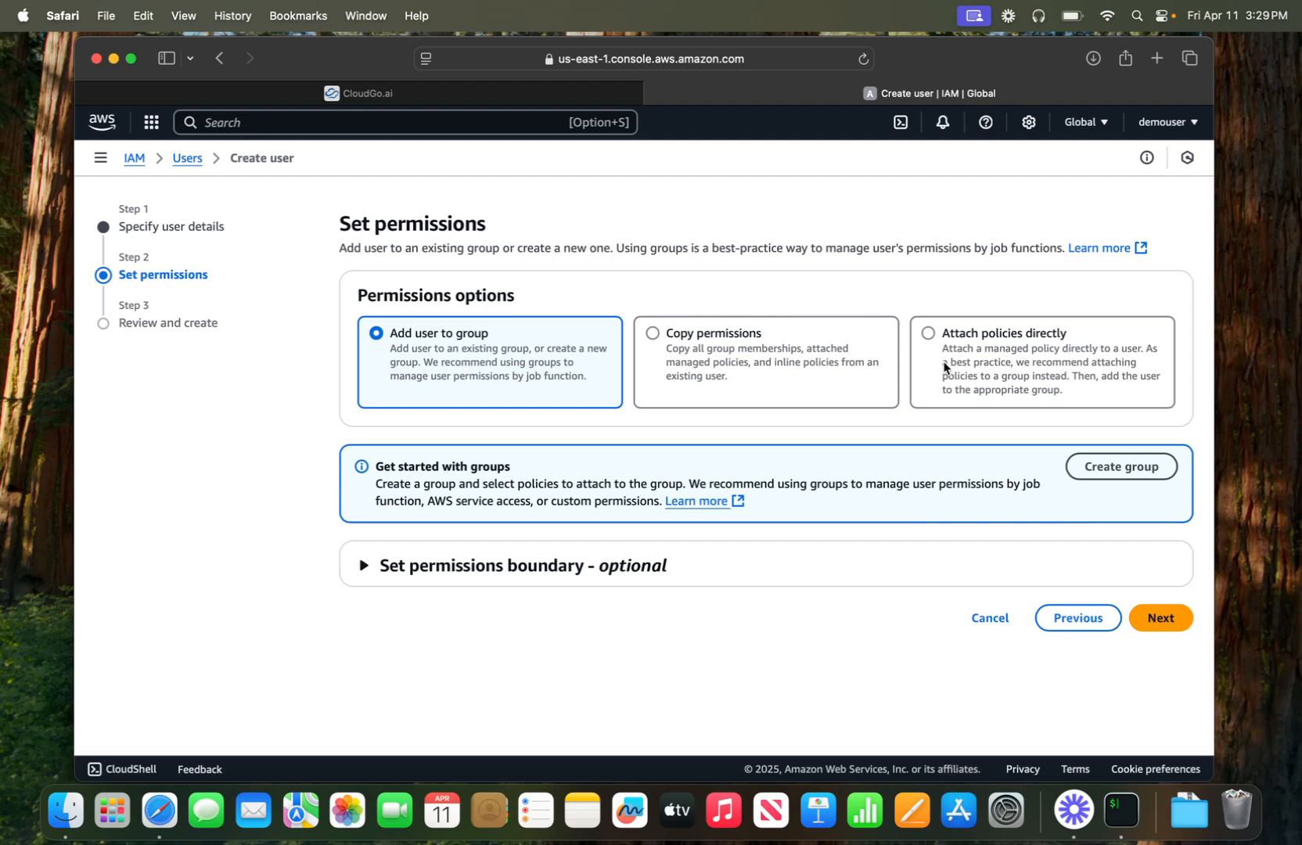
- Attach the AdministratorAccess policy directly and move on to Review and create
{"action": "left_click", "coordinate": [974, 372]}
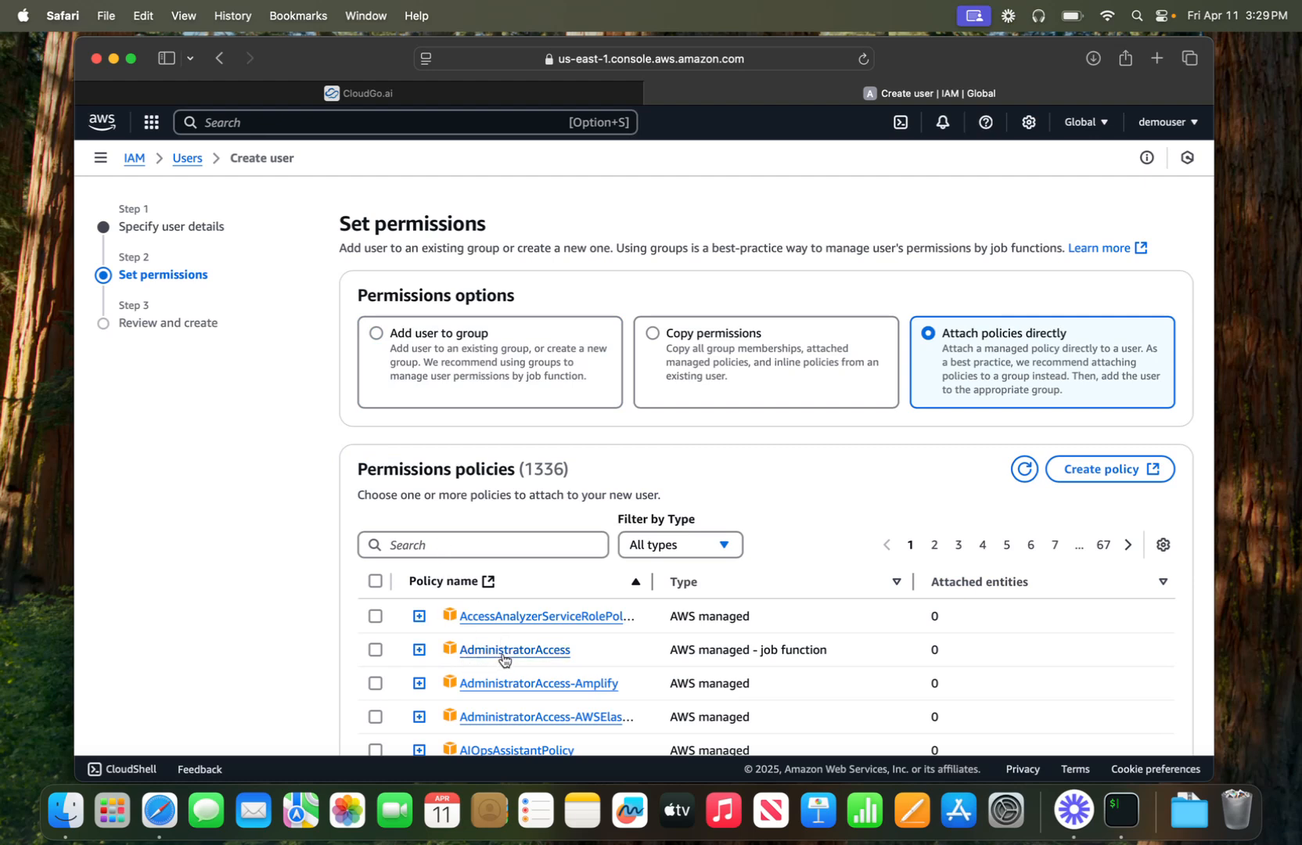
{"action": "left_click", "coordinate": [375, 653]}
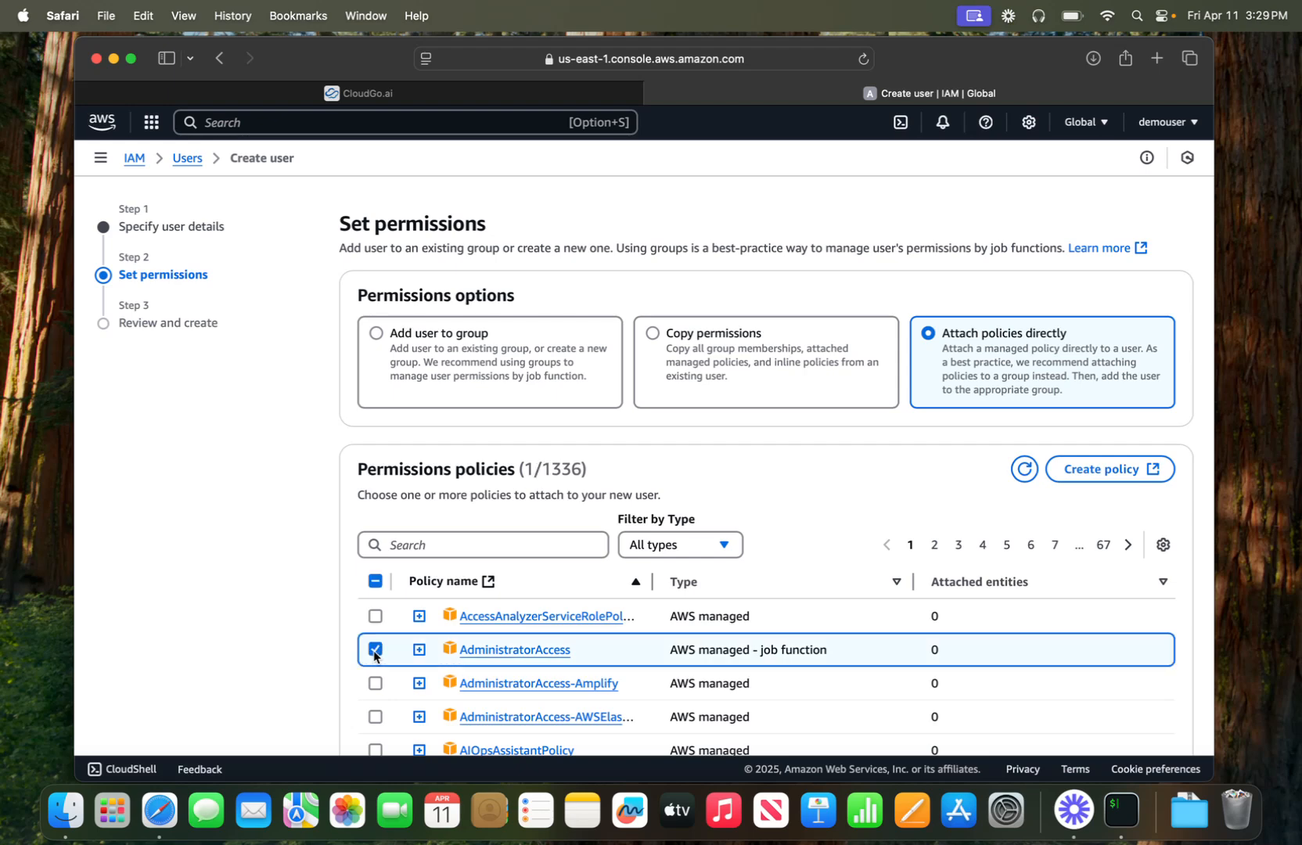
{"action": "scroll", "coordinate": [570, 659], "scroll_direction": "down", "scroll_amount": 5}
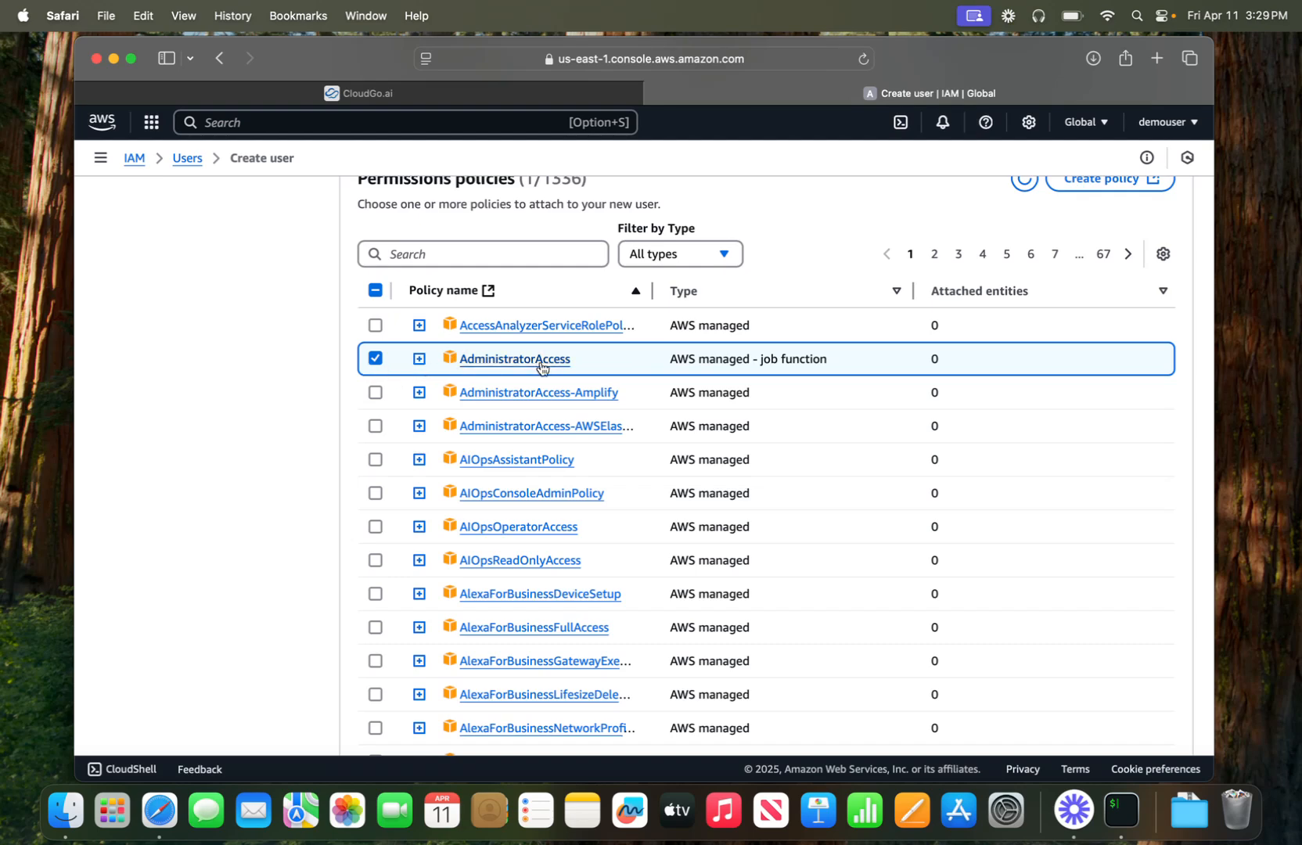
{"action": "scroll", "coordinate": [383, 501], "scroll_direction": "down", "scroll_amount": 5}
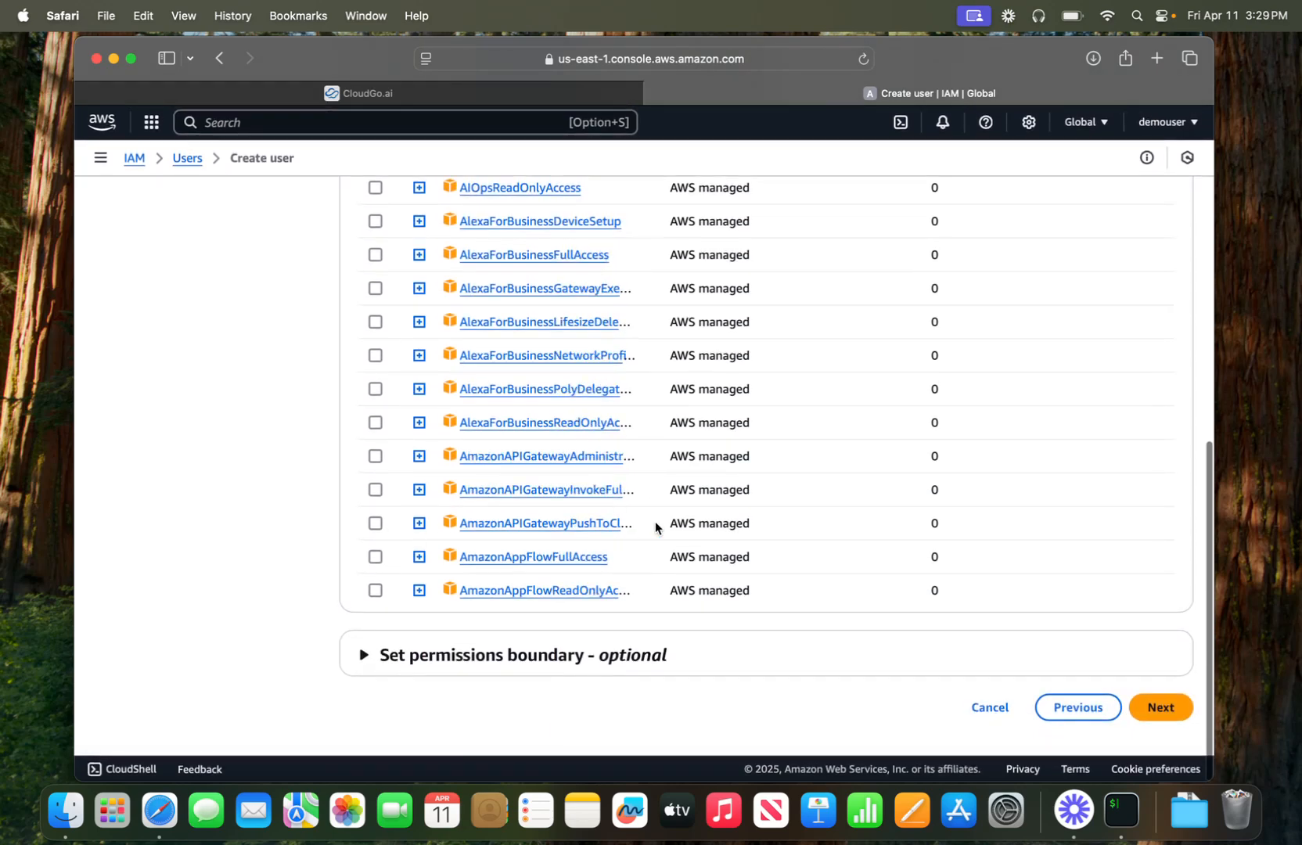
{"action": "left_click", "coordinate": [1155, 712]}
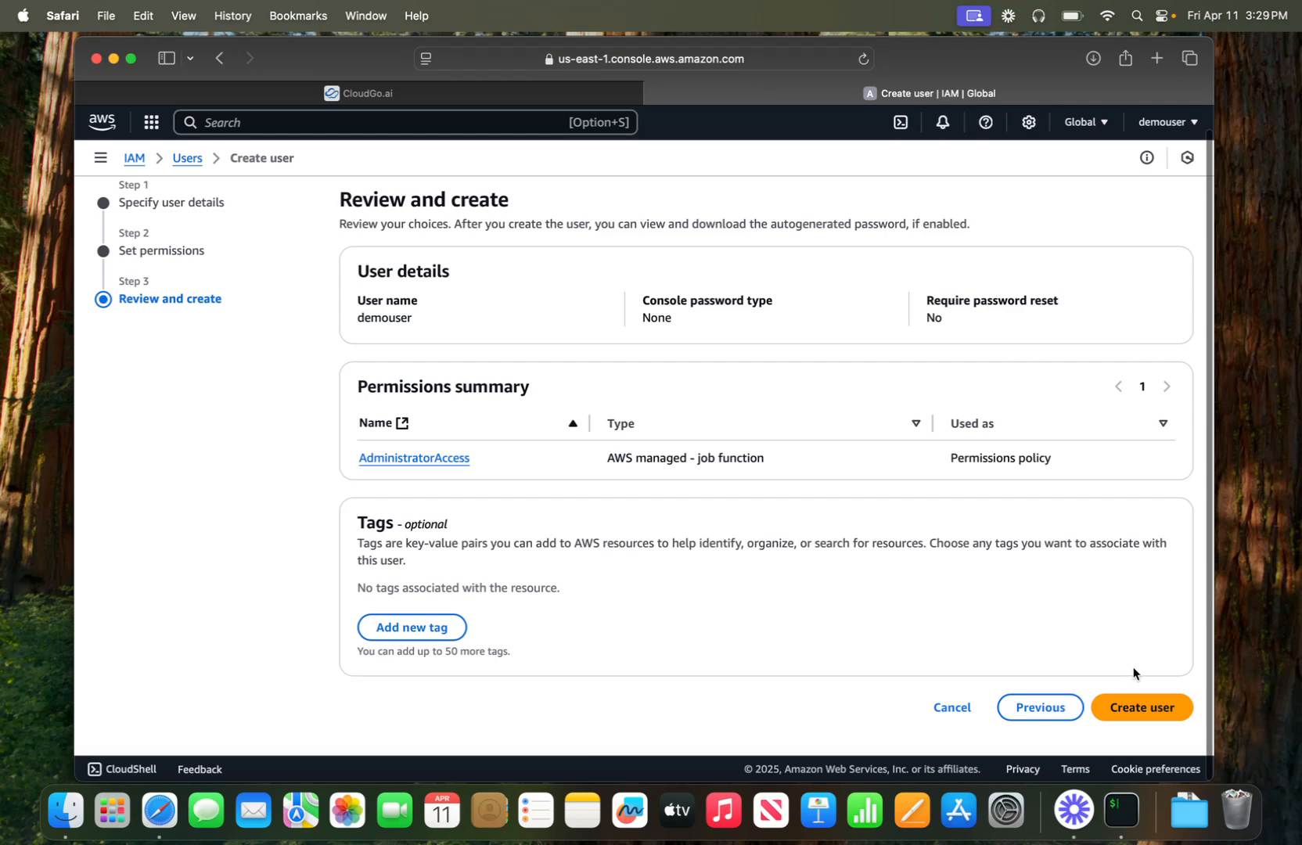
- Create the user, open its details page, and glance at the Add permissions options
{"action": "left_click", "coordinate": [1143, 707]}
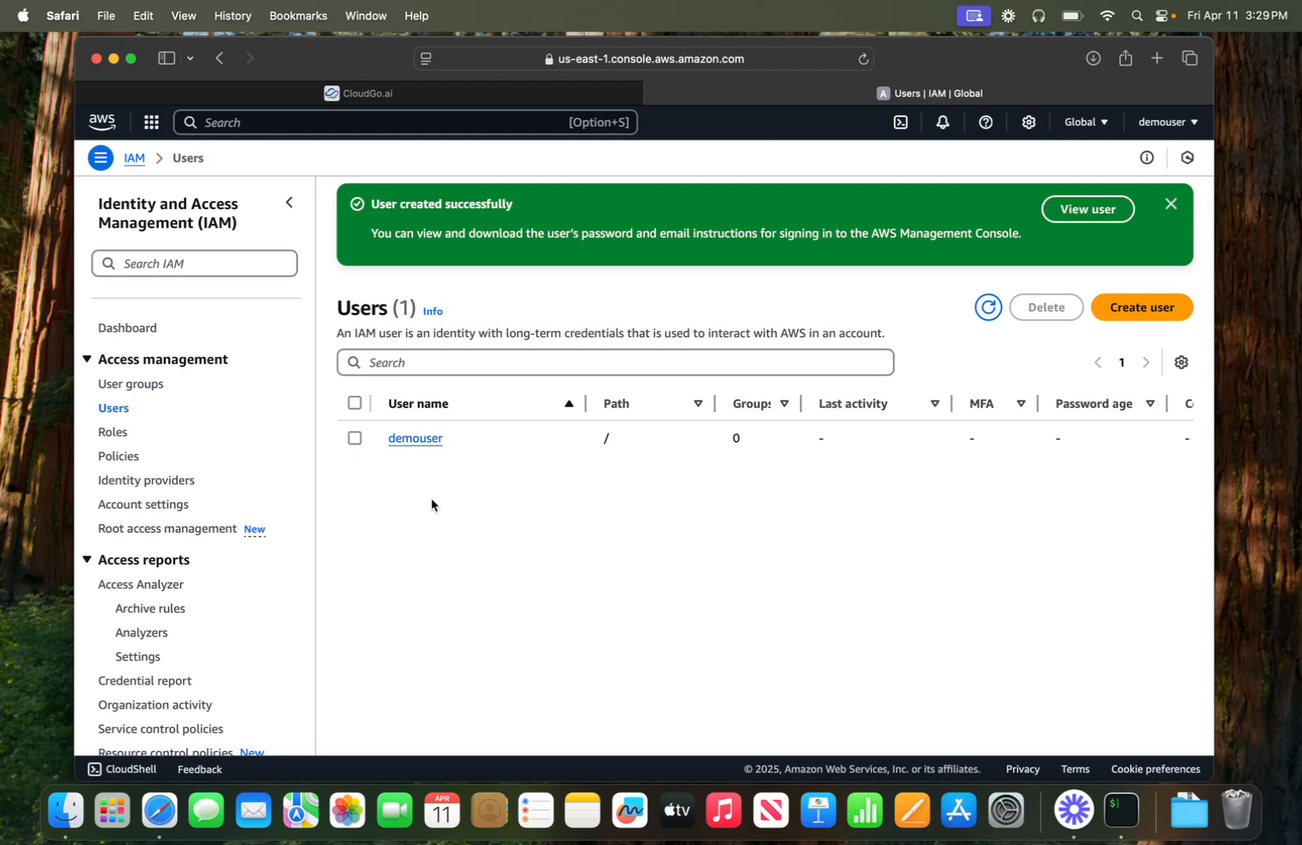
{"action": "left_click", "coordinate": [423, 441]}
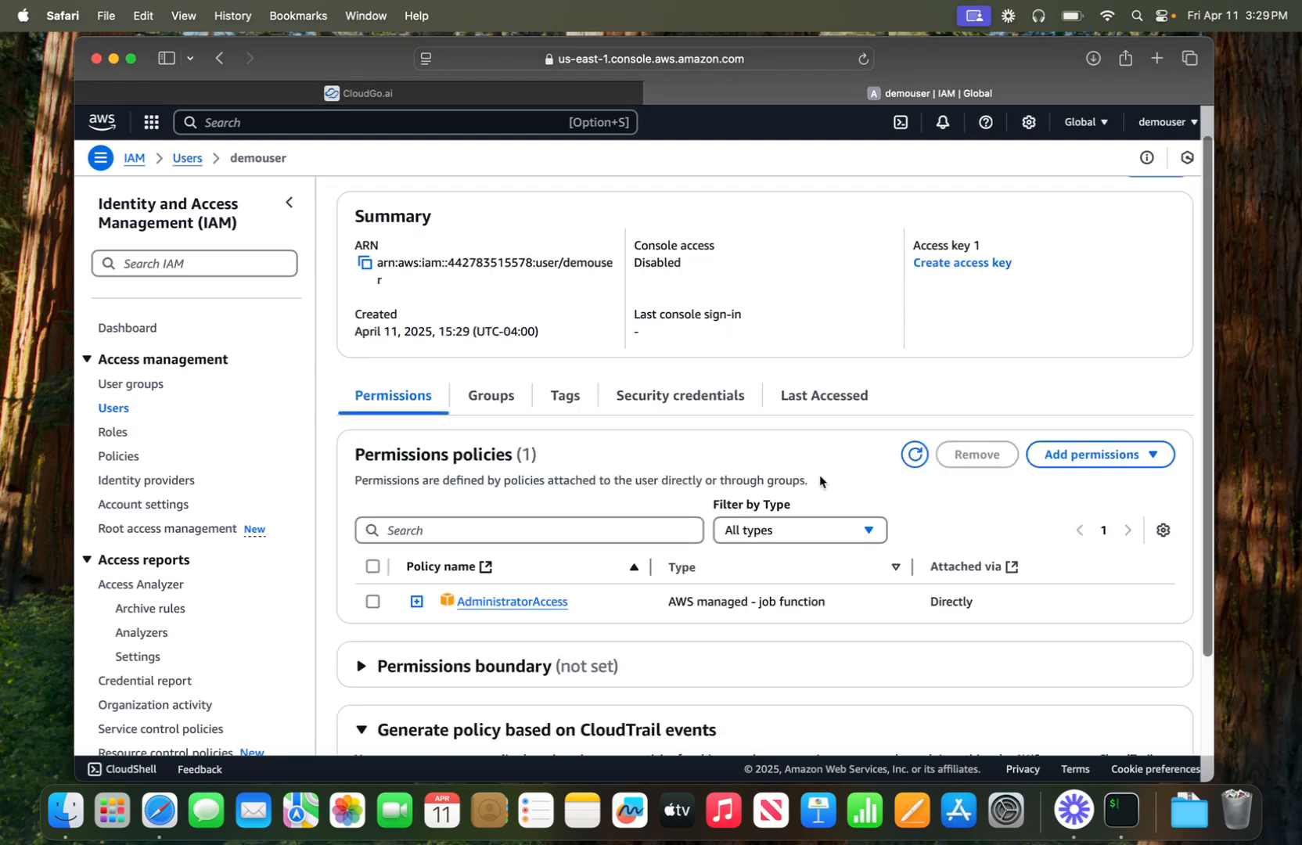
{"action": "left_click", "coordinate": [1064, 464]}
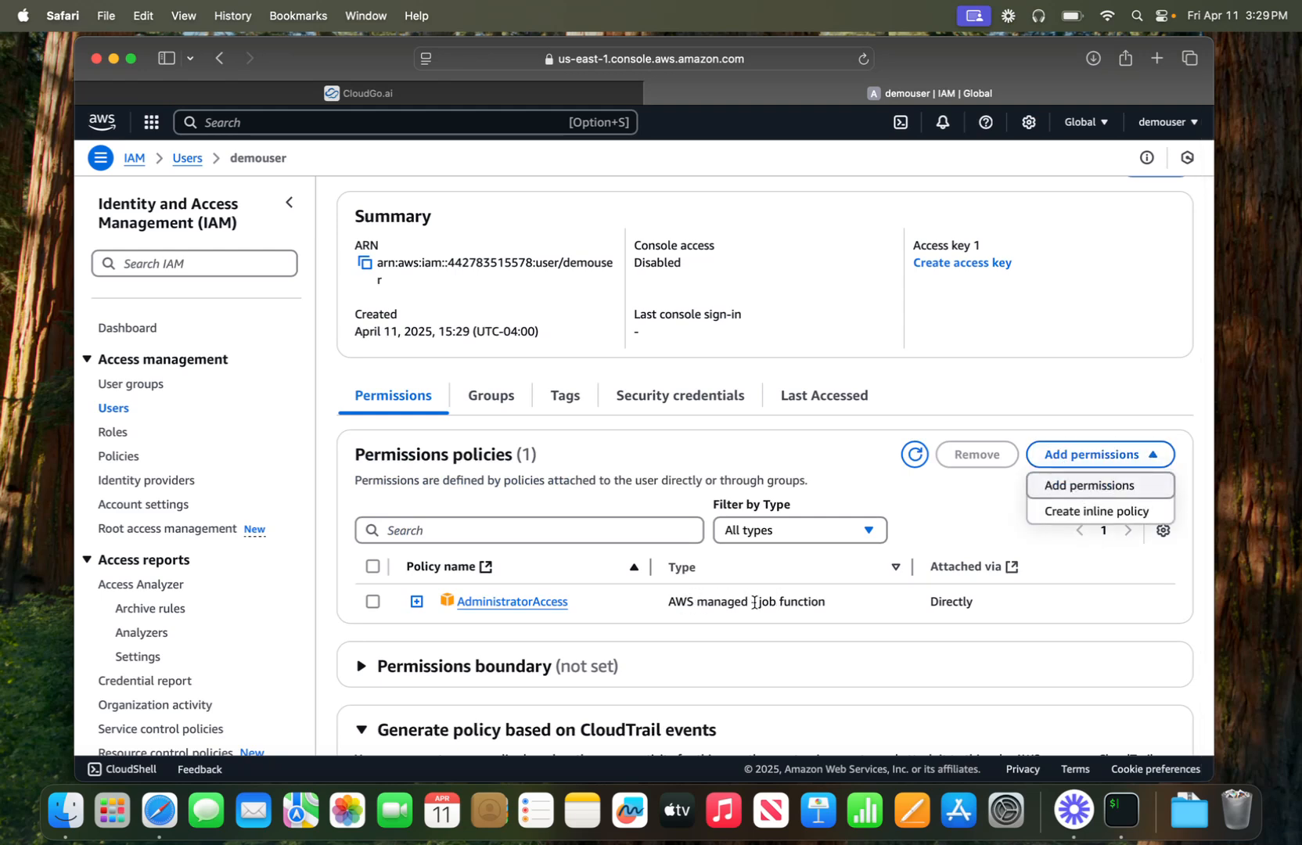
{"action": "left_click", "coordinate": [959, 518]}
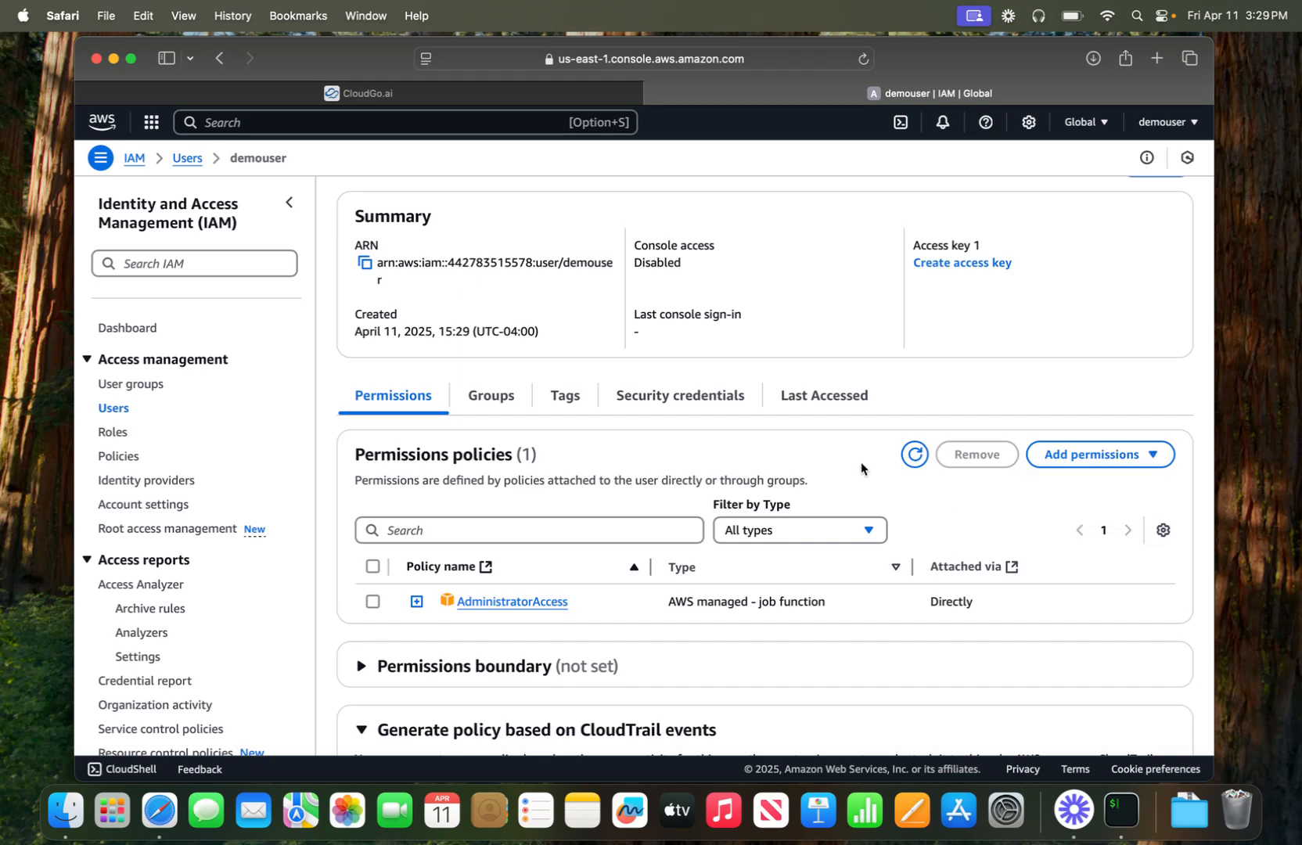
- Start a new access key, choose the Command Line Interface (CLI) use case and acknowledge the alternatives
{"action": "left_click", "coordinate": [928, 266]}
{"action": "scroll", "coordinate": [846, 341], "scroll_direction": "down", "scroll_amount": 1}
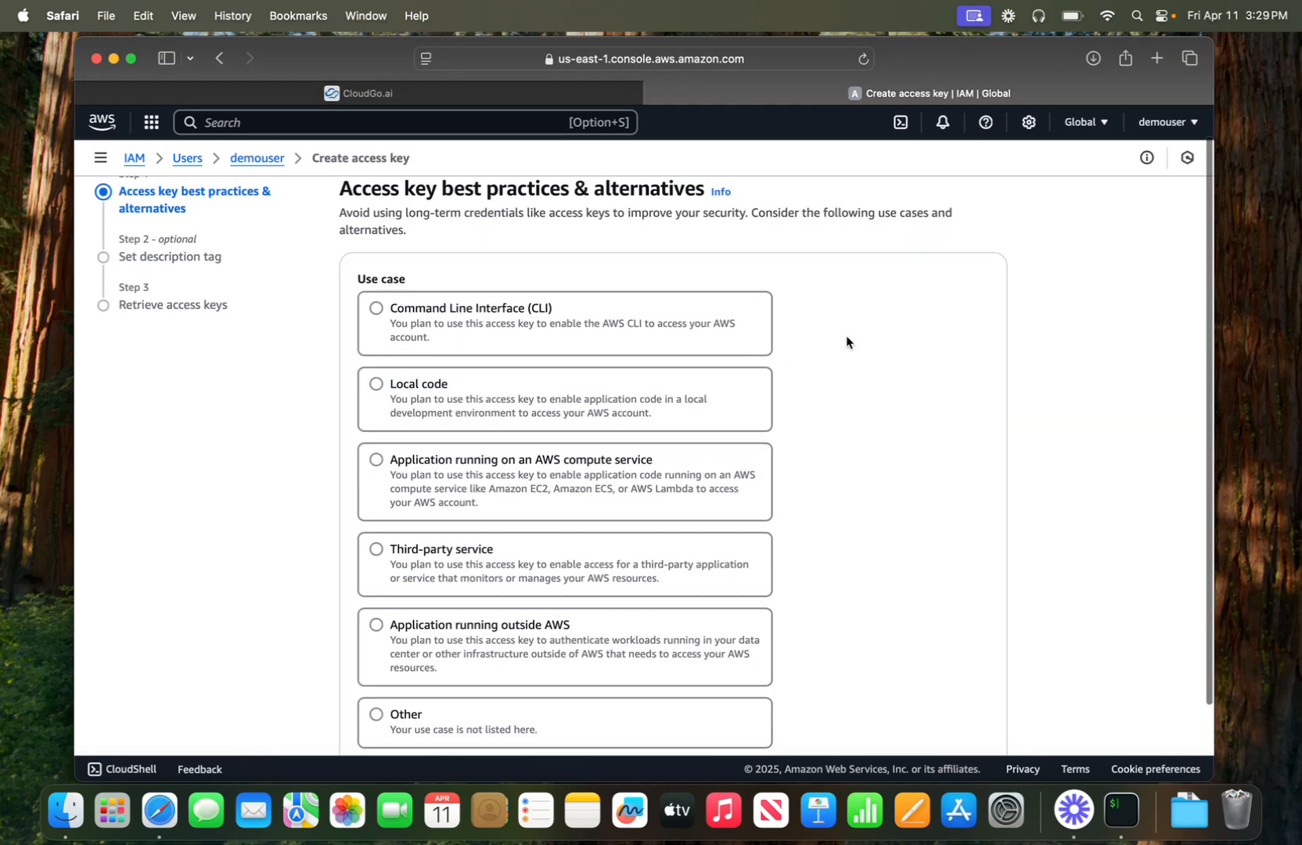
{"action": "left_click", "coordinate": [483, 329]}
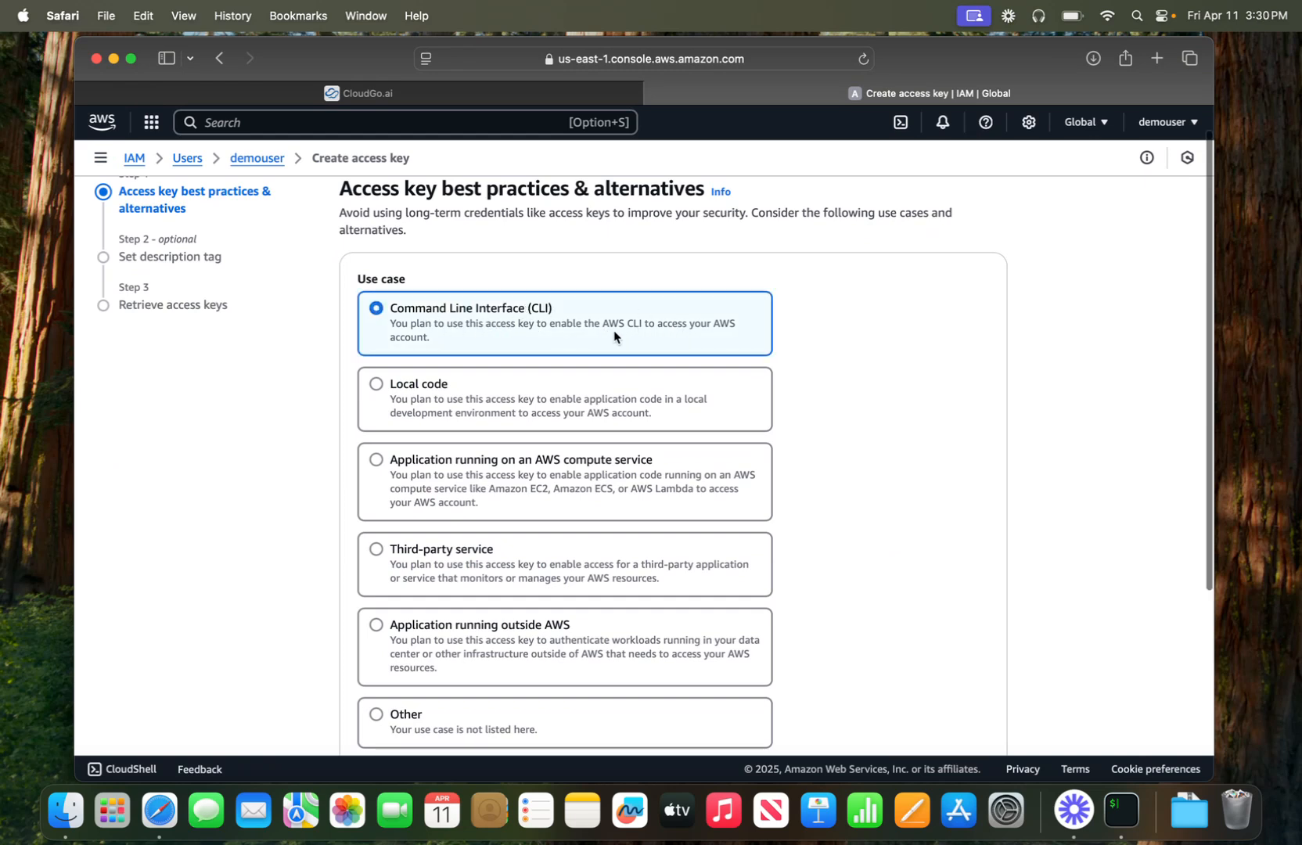
{"action": "scroll", "coordinate": [812, 338], "scroll_direction": "down", "scroll_amount": 1}
{"action": "scroll", "coordinate": [811, 333], "scroll_direction": "down", "scroll_amount": 5}
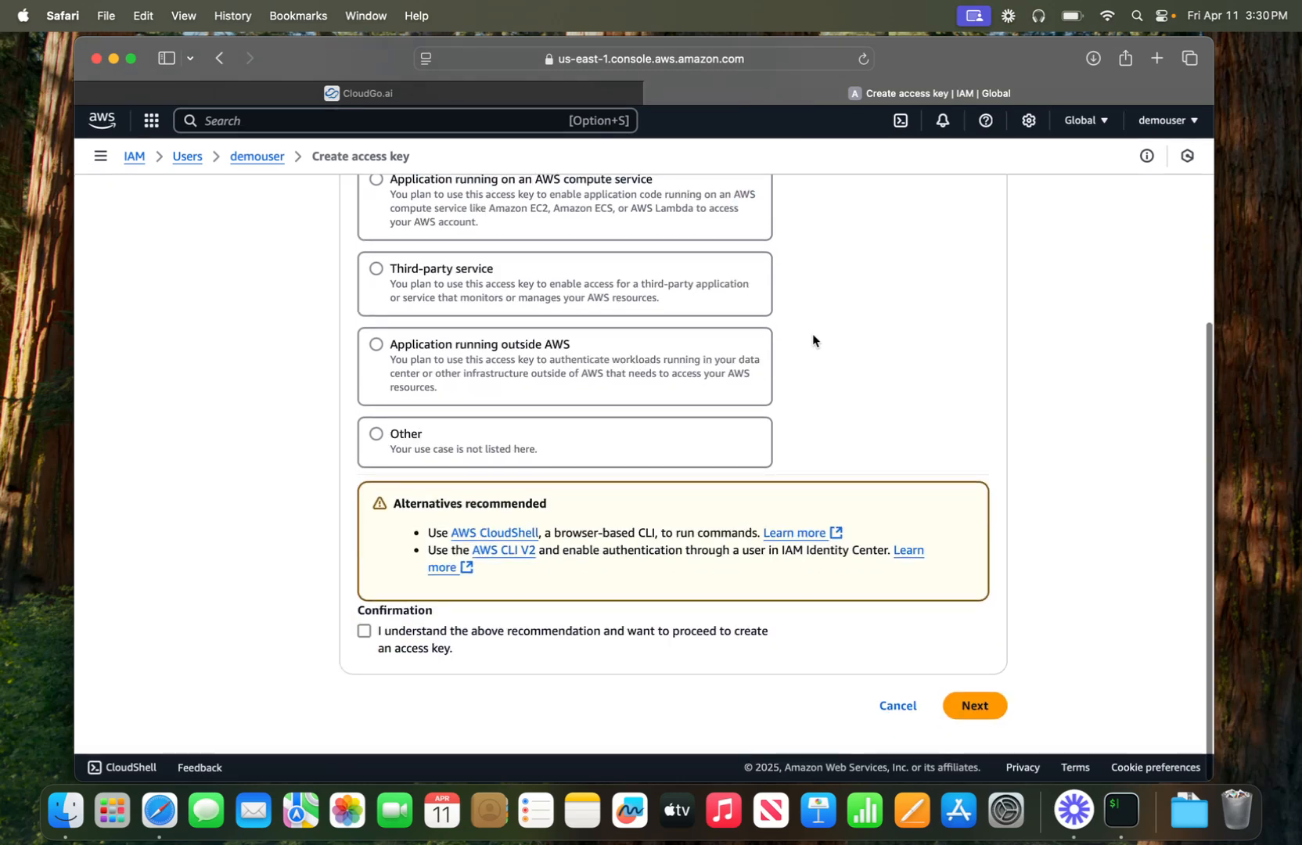
{"action": "left_click", "coordinate": [367, 634]}
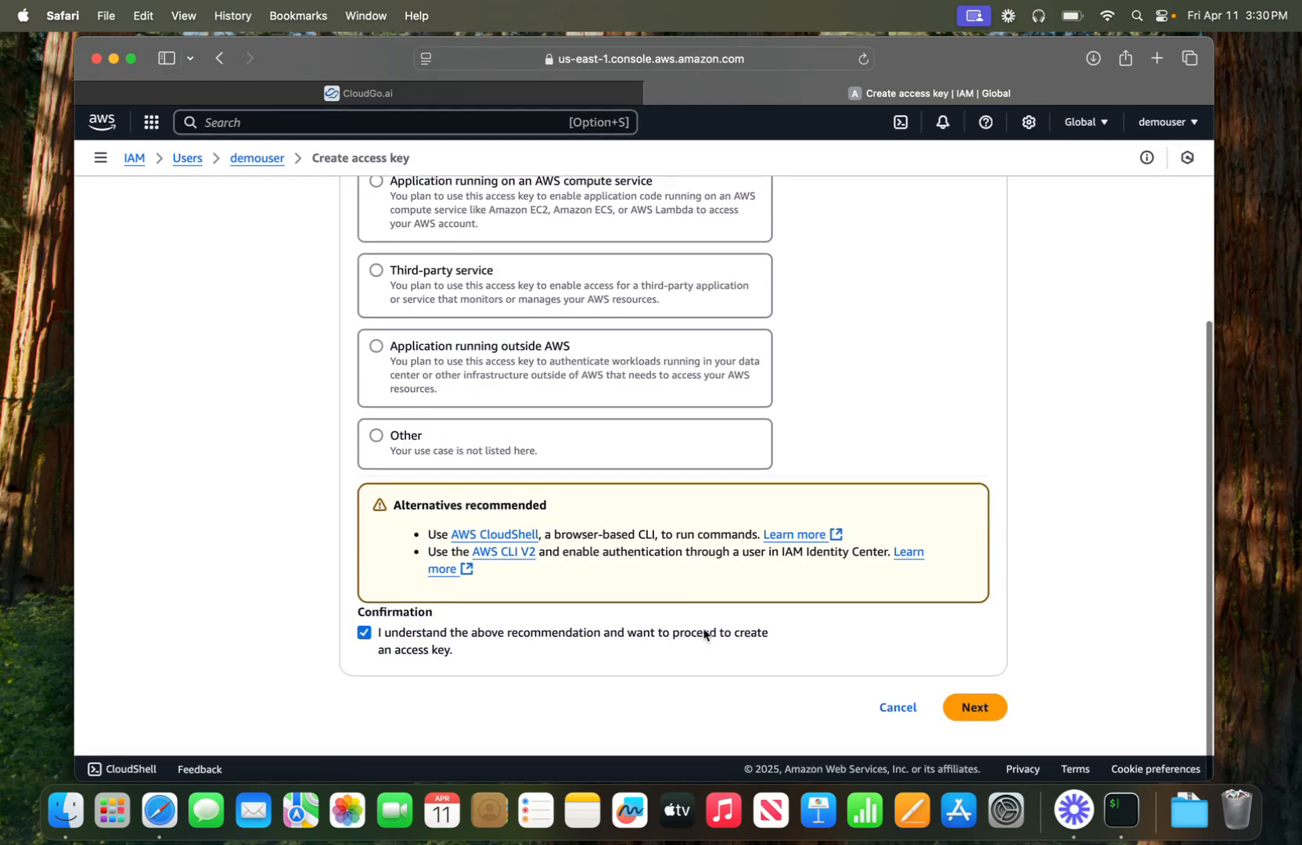
{"action": "left_click", "coordinate": [976, 708]}
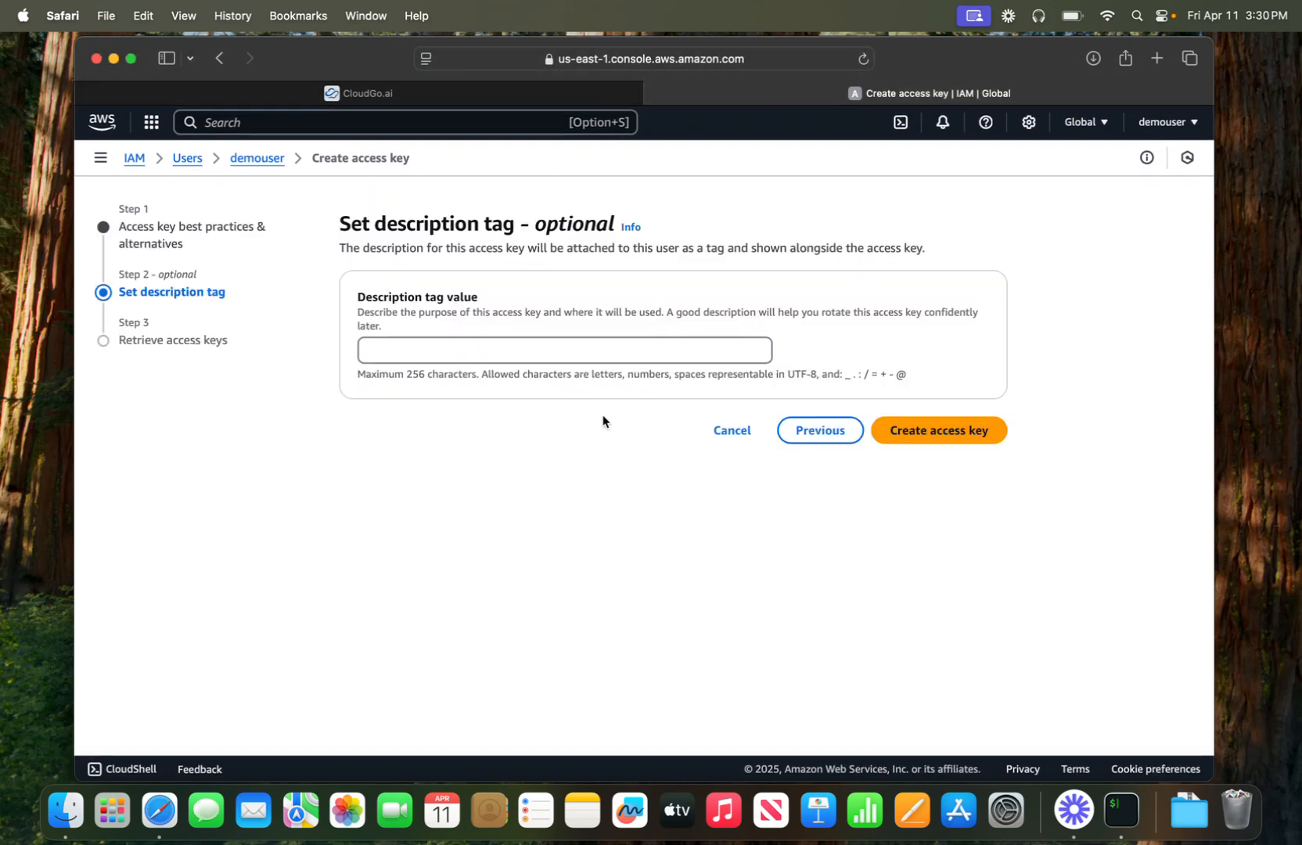
- Create the access key and bring up its retrieval details
{"action": "left_click", "coordinate": [892, 430]}
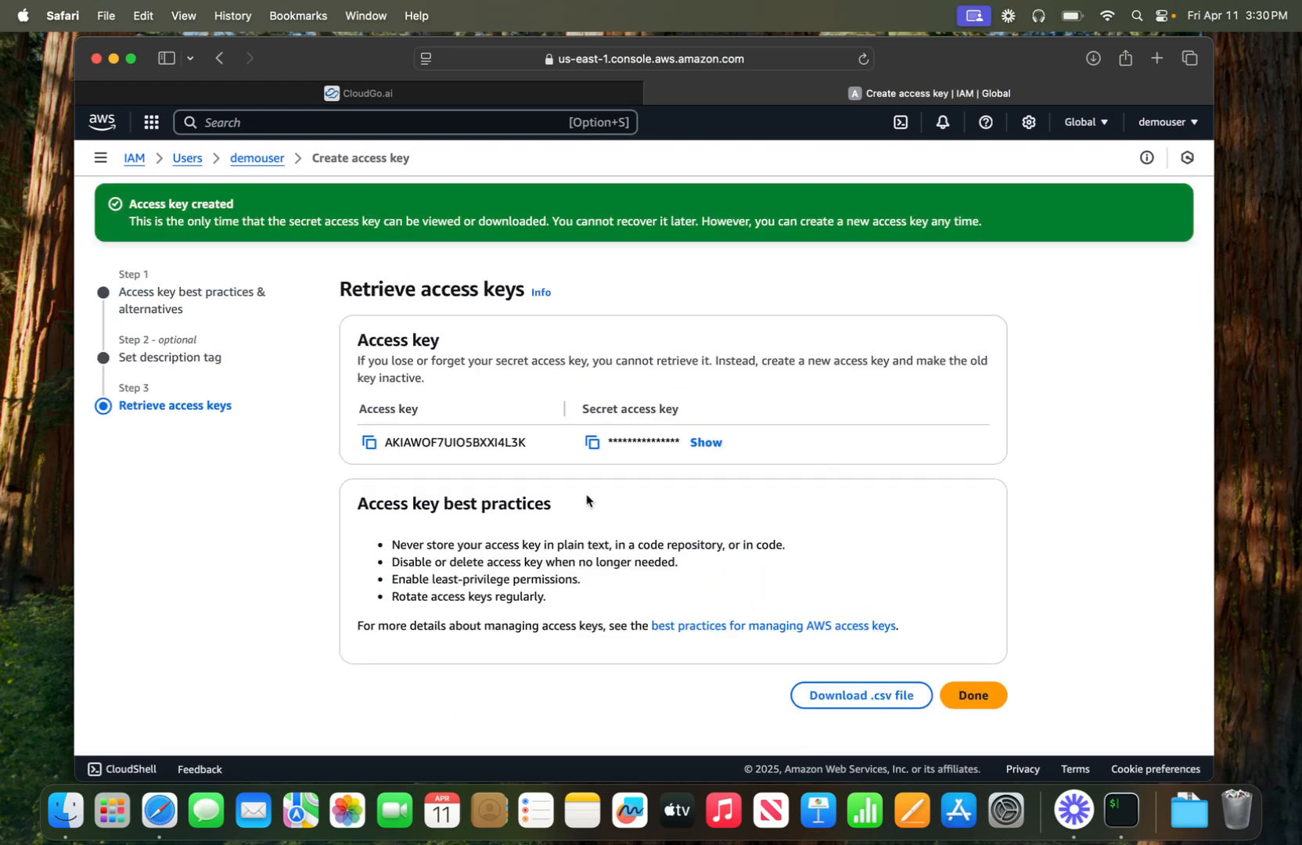
{"action": "left_click_drag", "start_coordinate": [354, 283], "coordinate": [736, 469]}
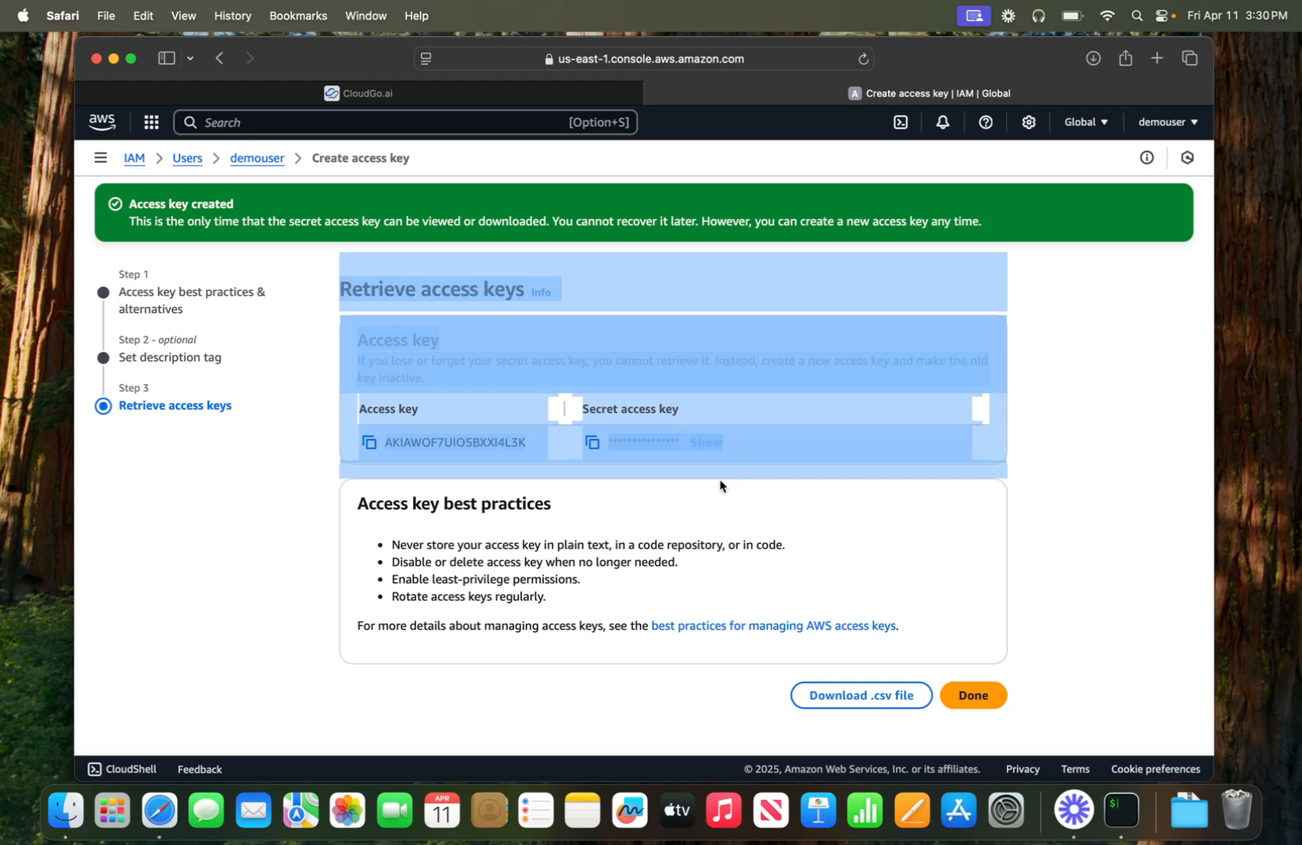
{"action": "left_click", "coordinate": [691, 503]}
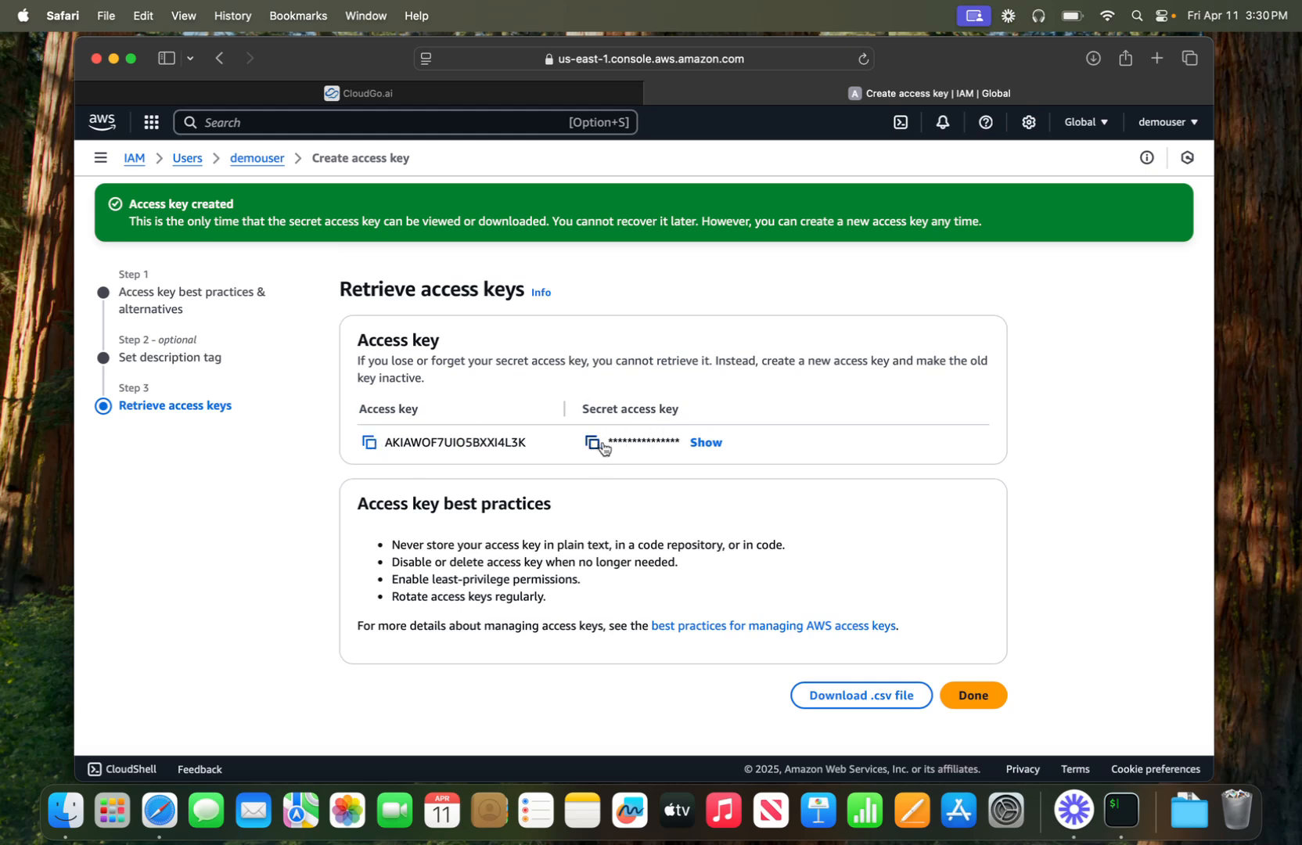
- Run aws configure in iTerm2
{"action": "left_click", "coordinate": [1121, 810]}
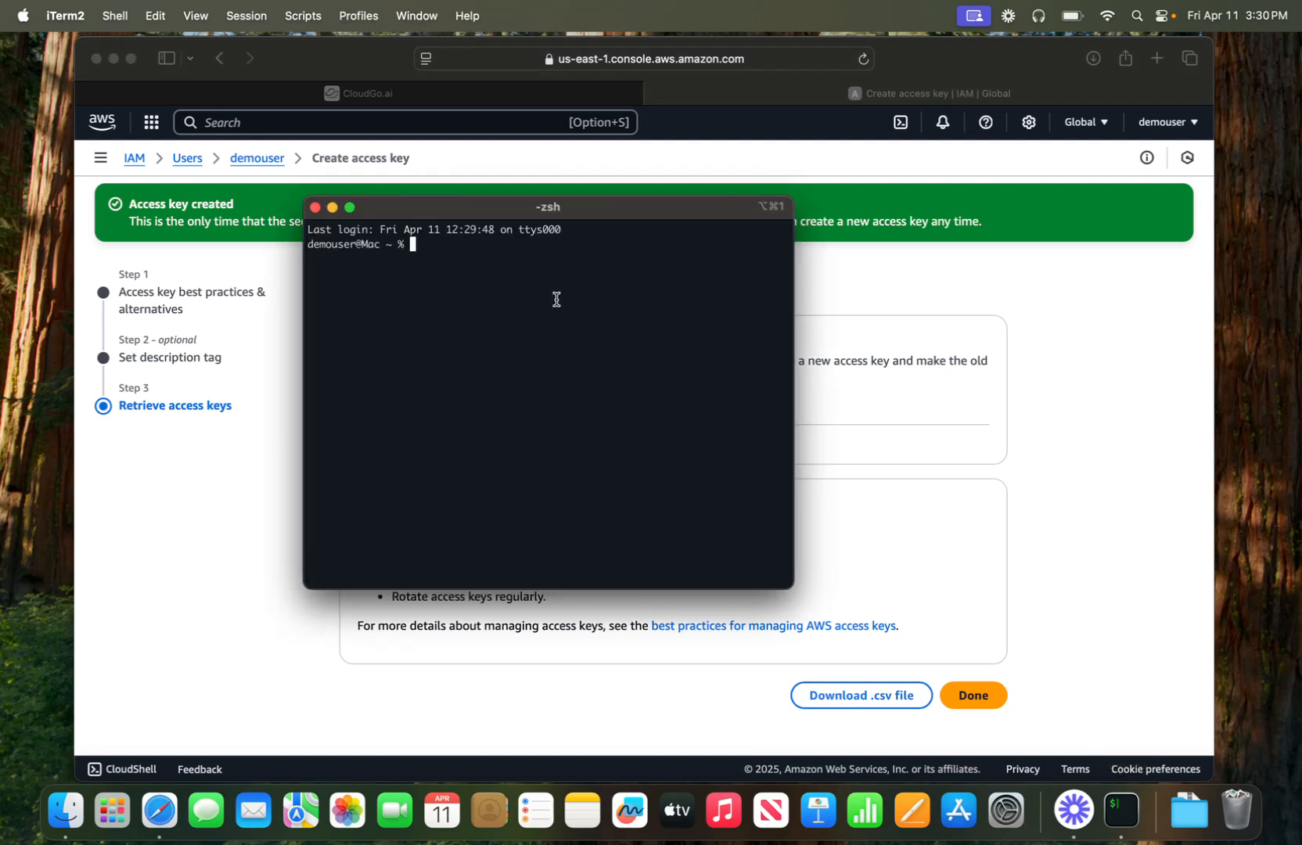
{"action": "left_click_drag", "start_coordinate": [429, 214], "coordinate": [478, 217]}
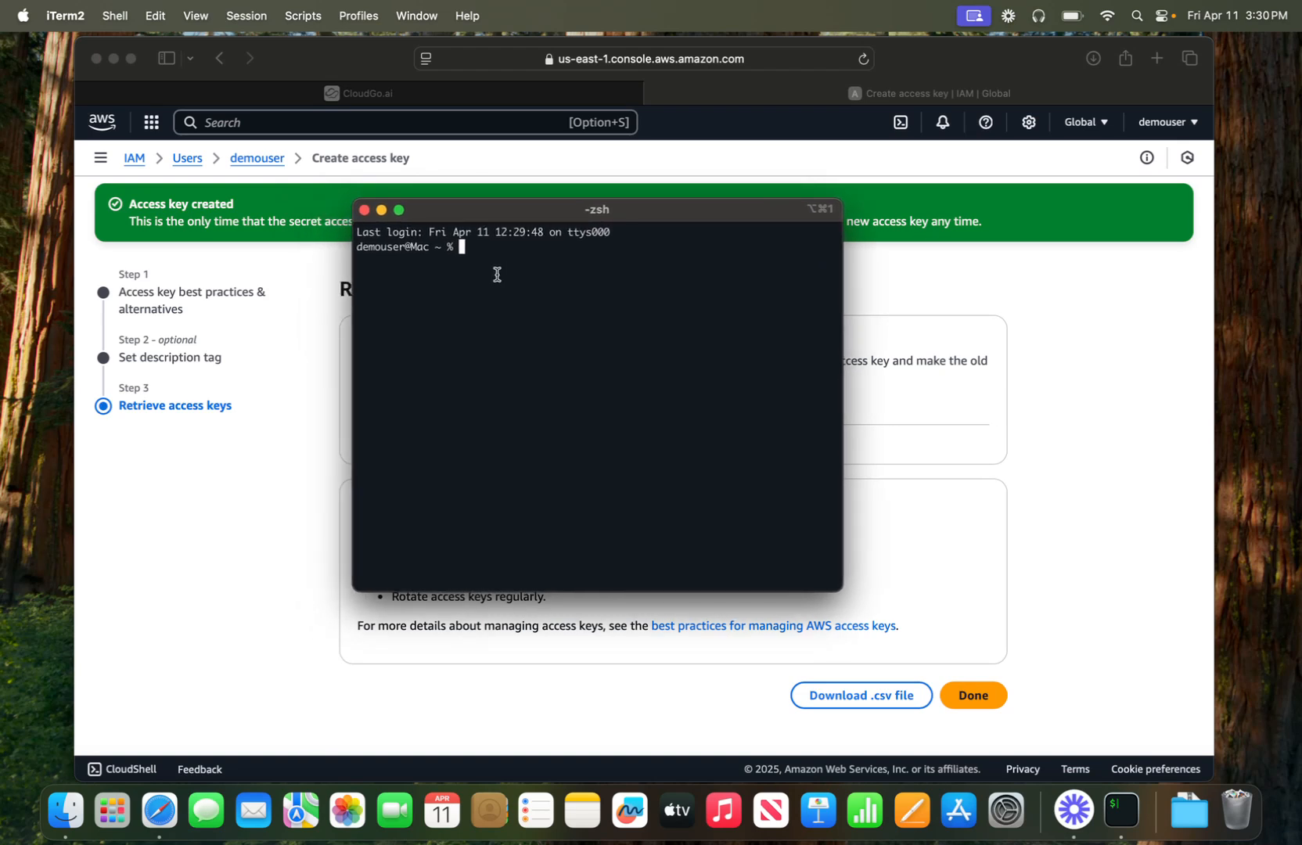
{"action": "type", "text": "aws configure"}
{"action": "key", "text": "Return"}
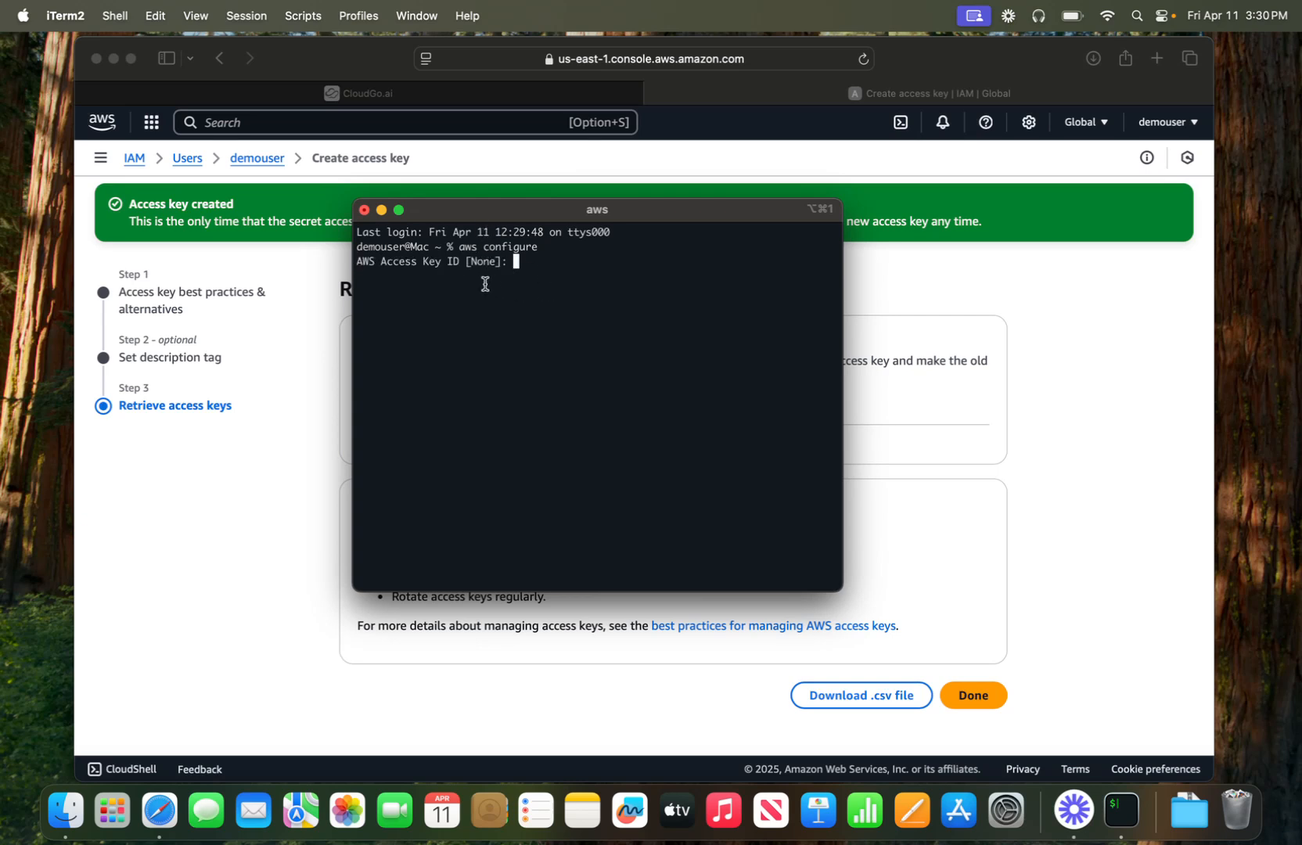
- Copy the new access key ID from Safari and enter it at the aws configure prompt
{"action": "left_click_drag", "start_coordinate": [429, 219], "coordinate": [739, 278]}
{"action": "left_click", "coordinate": [481, 392]}
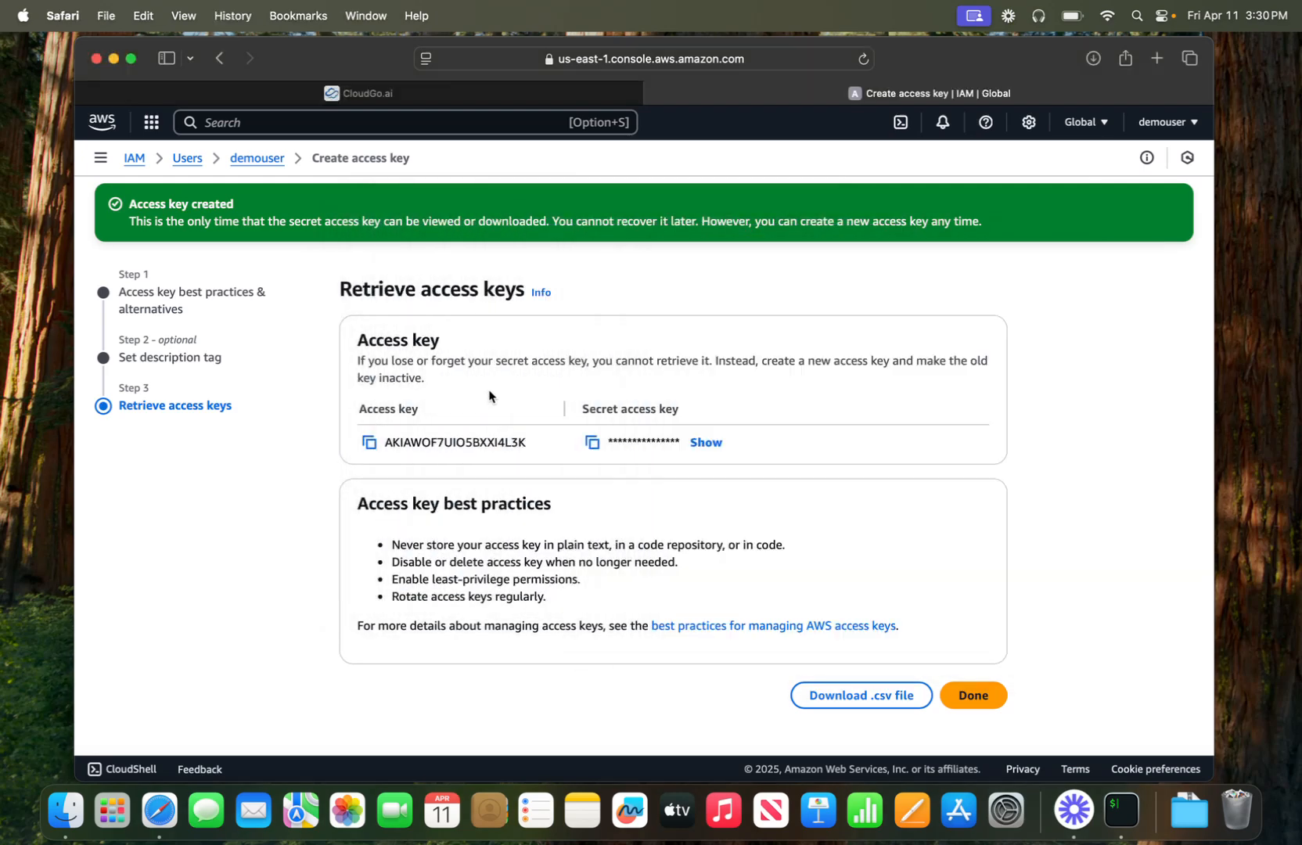
{"action": "left_click", "coordinate": [368, 449]}
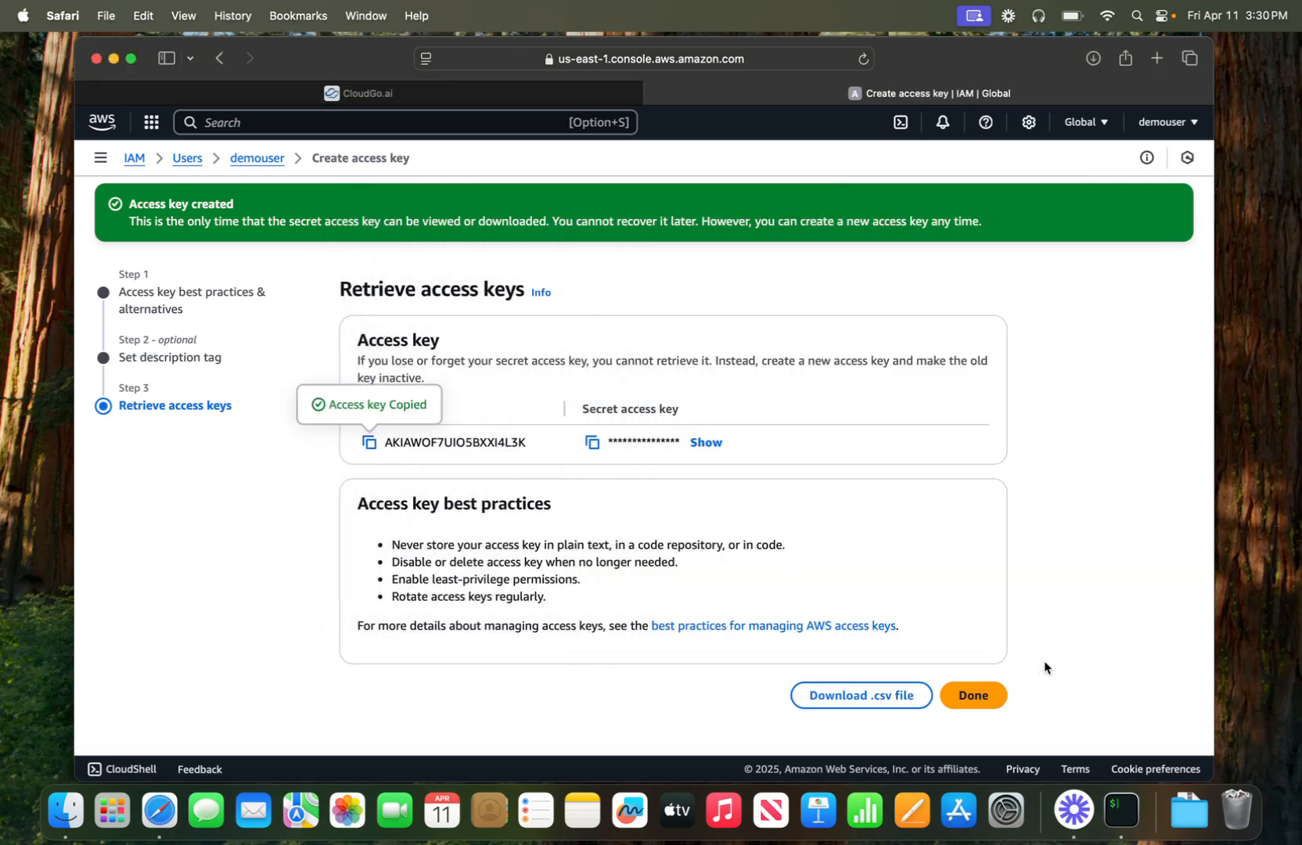
{"action": "left_click", "coordinate": [1121, 810]}
{"action": "key", "text": "super+v"}
{"action": "key", "text": "Return"}
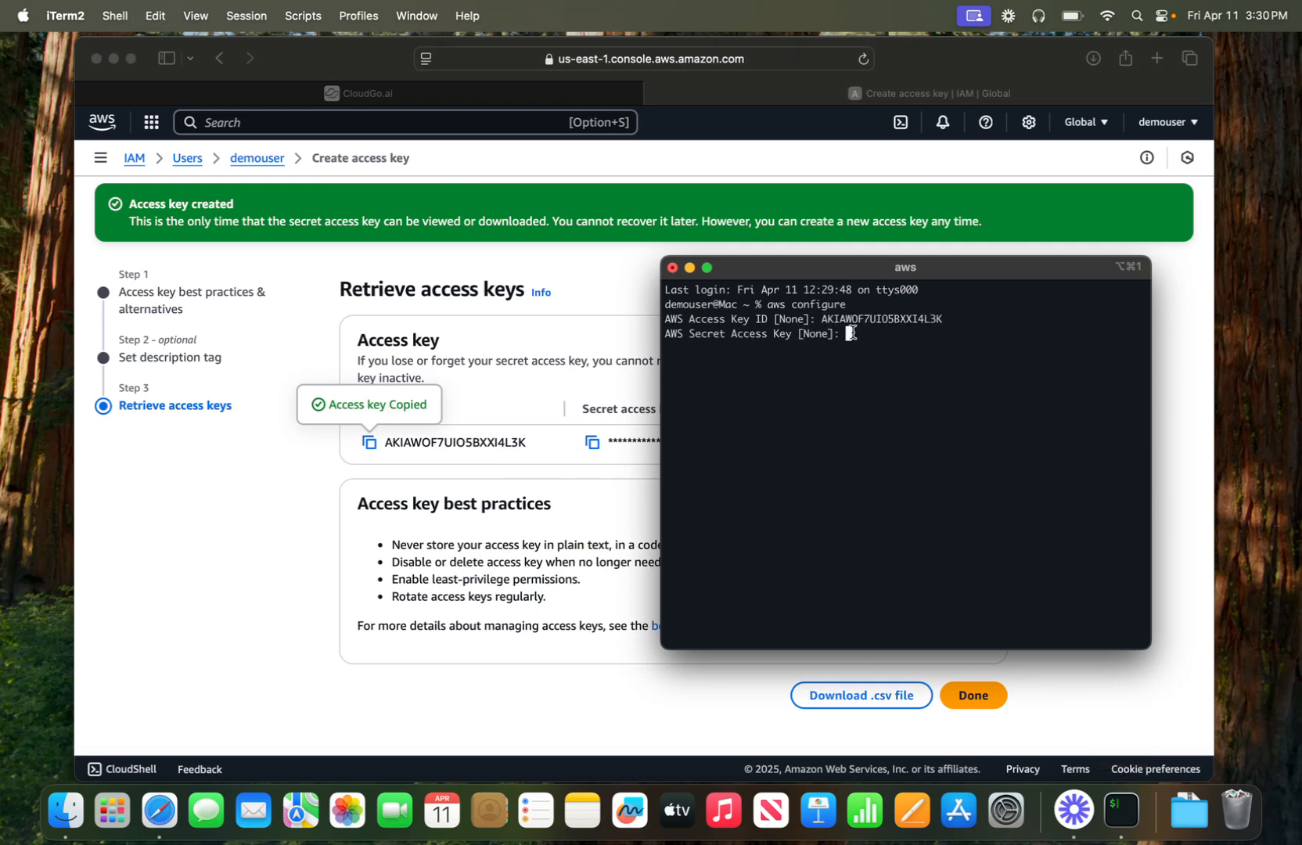
- Paste the copied secret access key into aws configure and leave the default region unset
{"action": "mouse_move", "coordinate": [818, 271]}
{"action": "left_mouse_down"}
{"action": "mouse_move", "coordinate": [863, 272]}
{"action": "mouse_move", "coordinate": [801, 275]}
{"action": "left_mouse_up"}
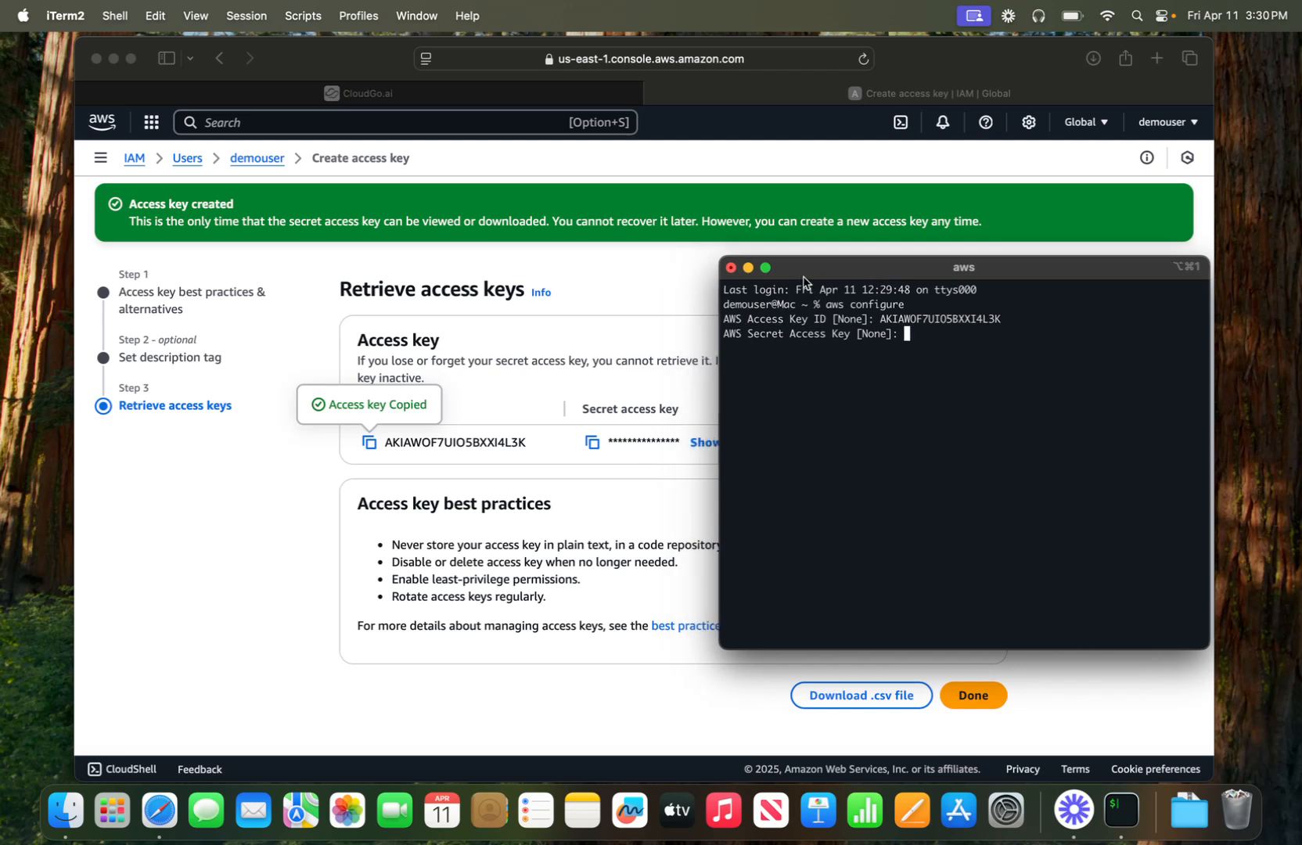
{"action": "left_click", "coordinate": [637, 475]}
{"action": "left_click", "coordinate": [593, 442]}
{"action": "left_click", "coordinate": [914, 355]}
{"action": "key", "text": "super+v"}
{"action": "key", "text": "Return"}
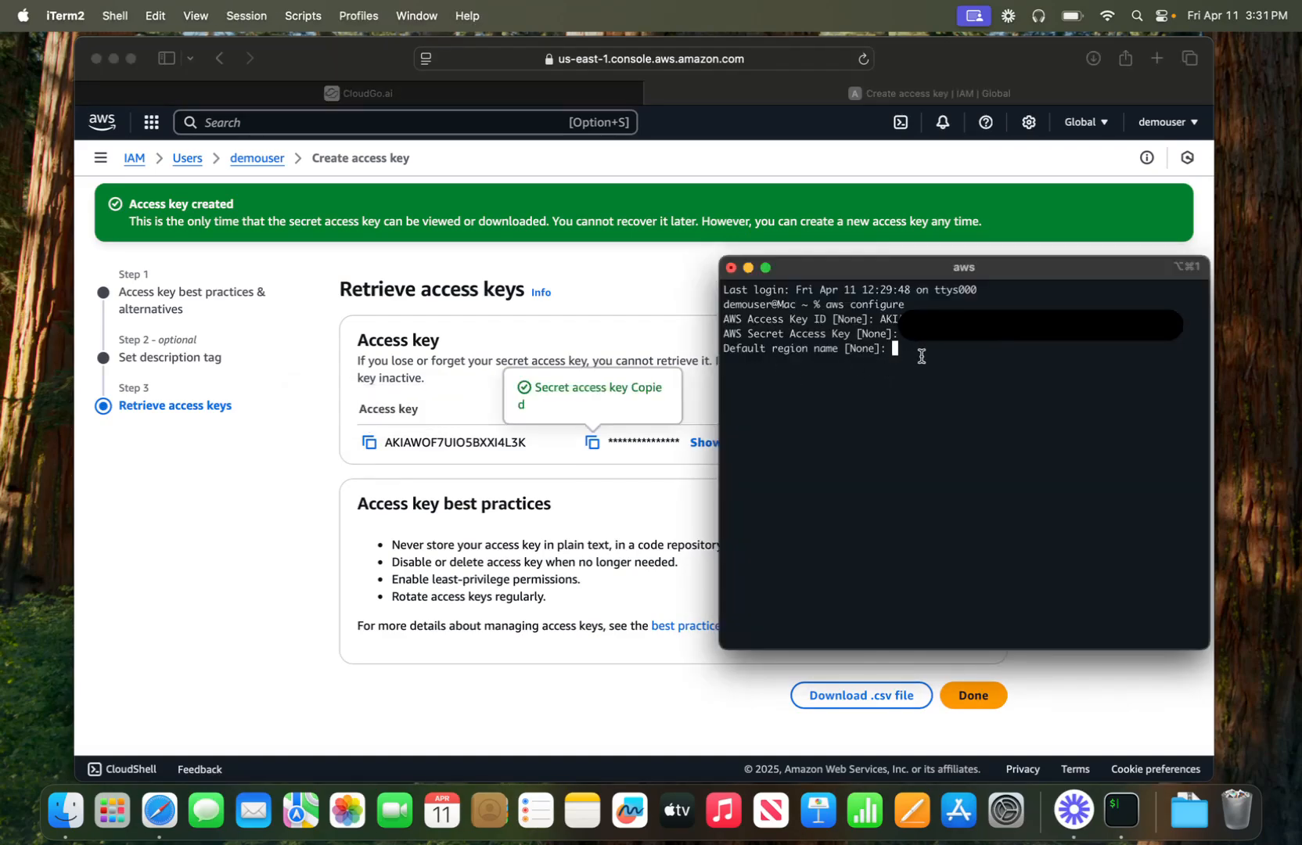
{"action": "key", "text": "Return"}
{"action": "key", "text": "Return"}
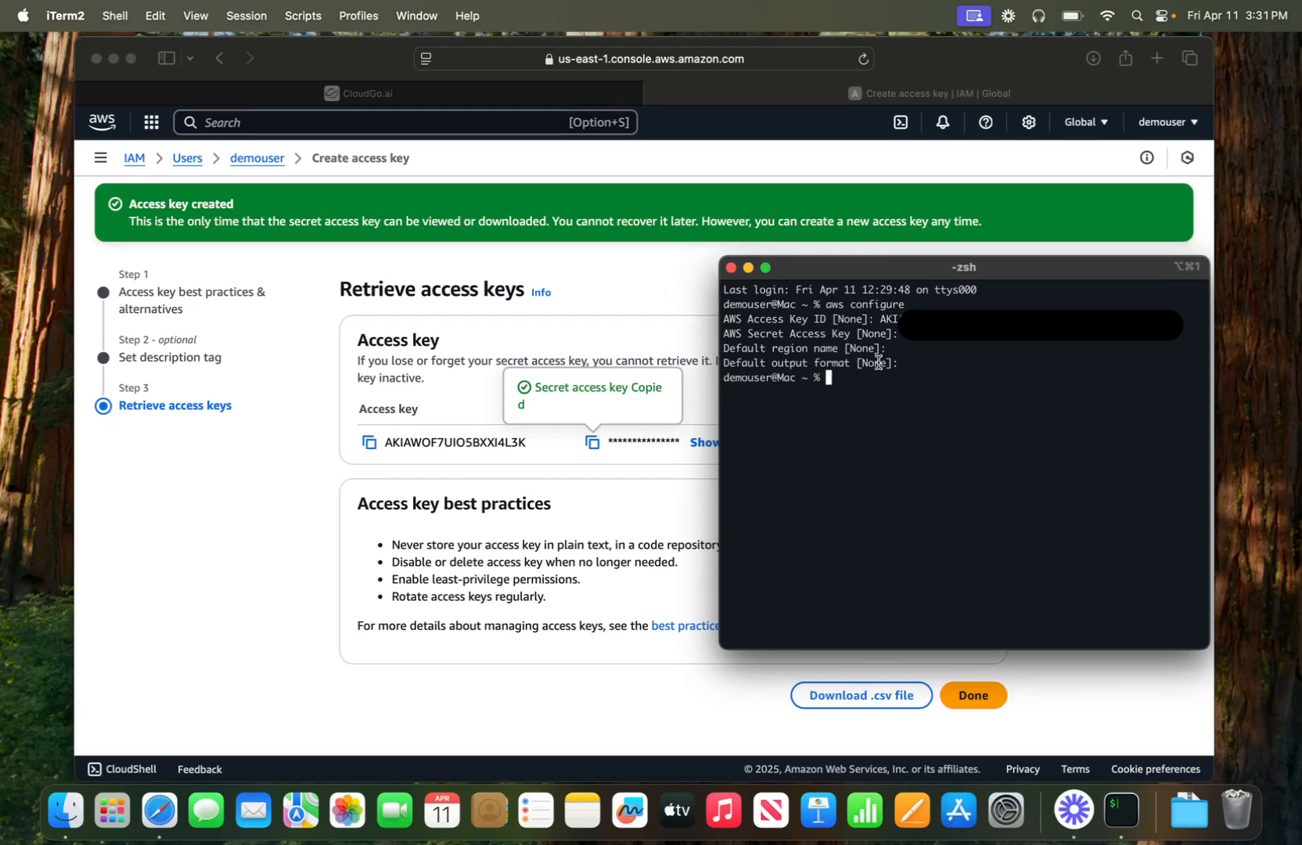